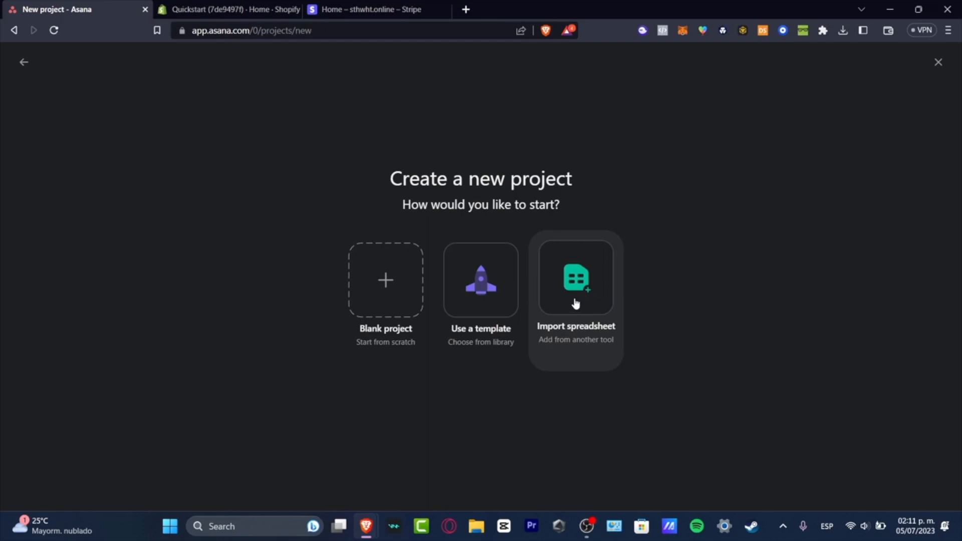
# Browse the project template library and choose the Marketing Project Plan template from the Marketing category
pyautogui.click(491, 294)
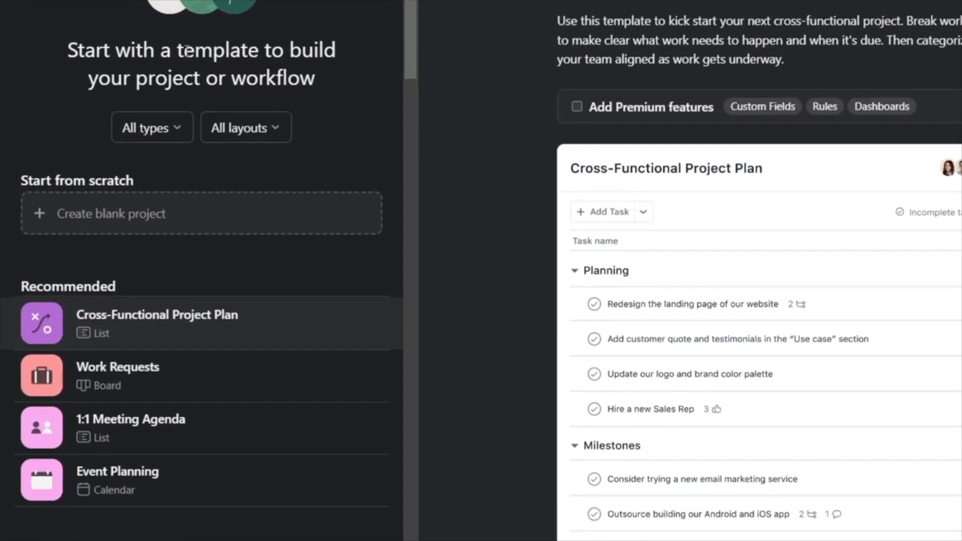
pyautogui.moveTo(186, 50); pyautogui.dragTo(343, 91)
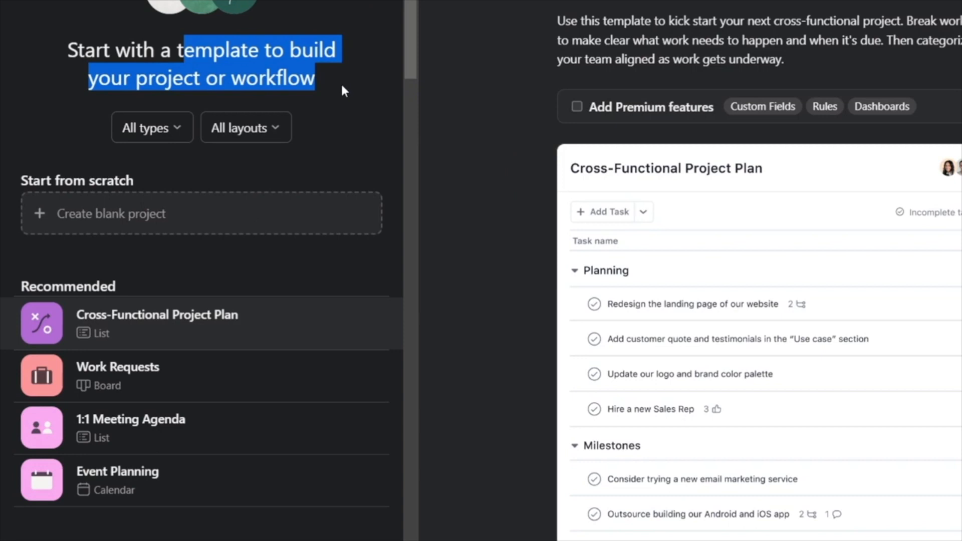
pyautogui.scroll(-5, 344, 93)
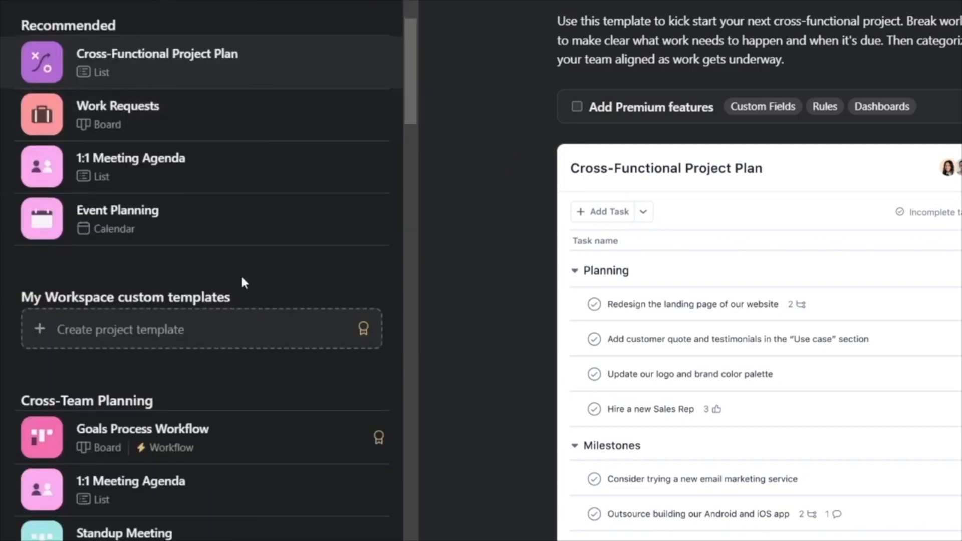
pyautogui.scroll(-20, 242, 282)
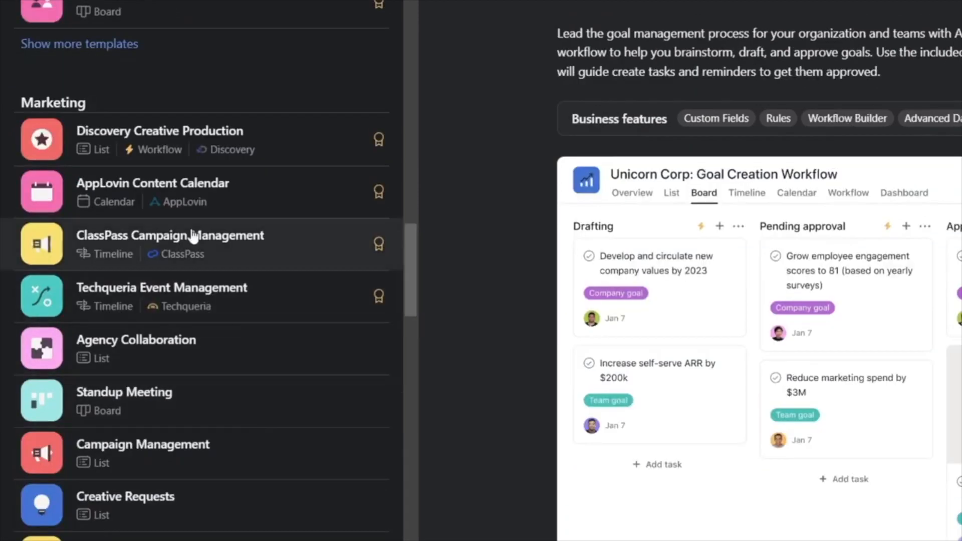
pyautogui.moveTo(65, 99); pyautogui.dragTo(48, 99)
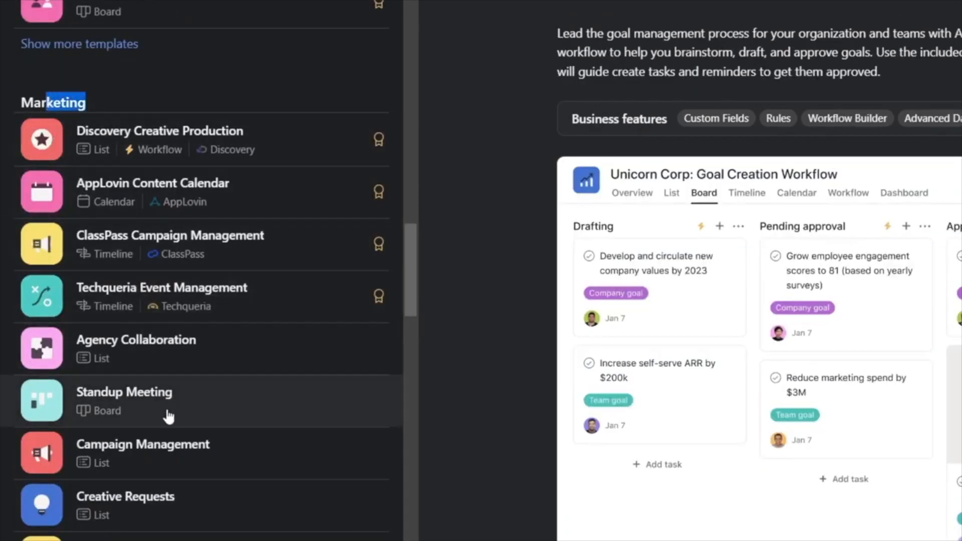
pyautogui.scroll(-5, 280, 463)
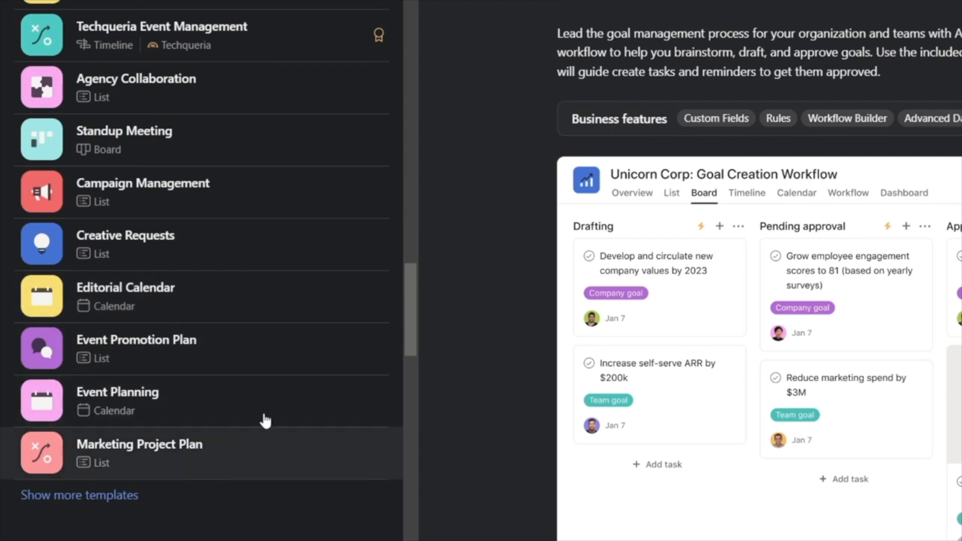
pyautogui.click(232, 470)
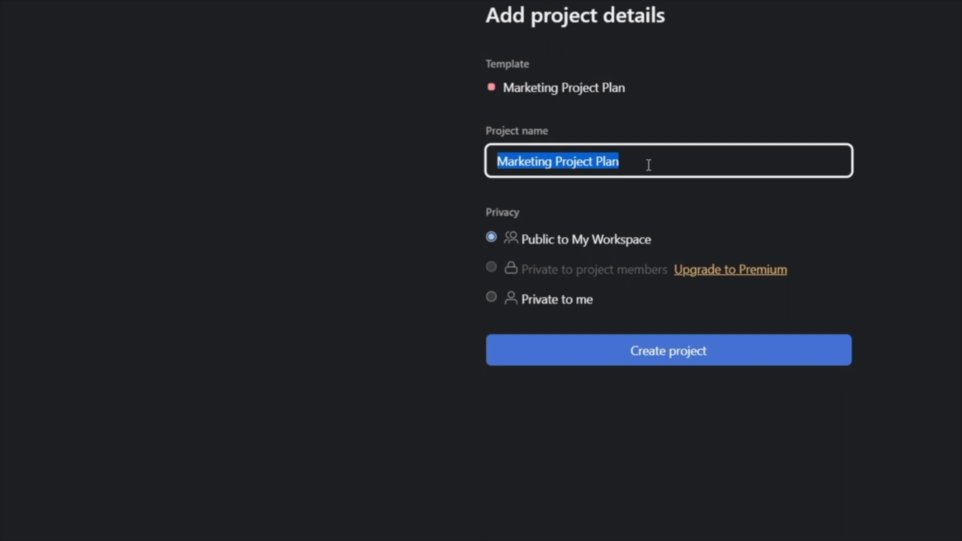
# Name the project "Influencer Youtube #1", make it private to me, and create it
pyautogui.write('Influenc')
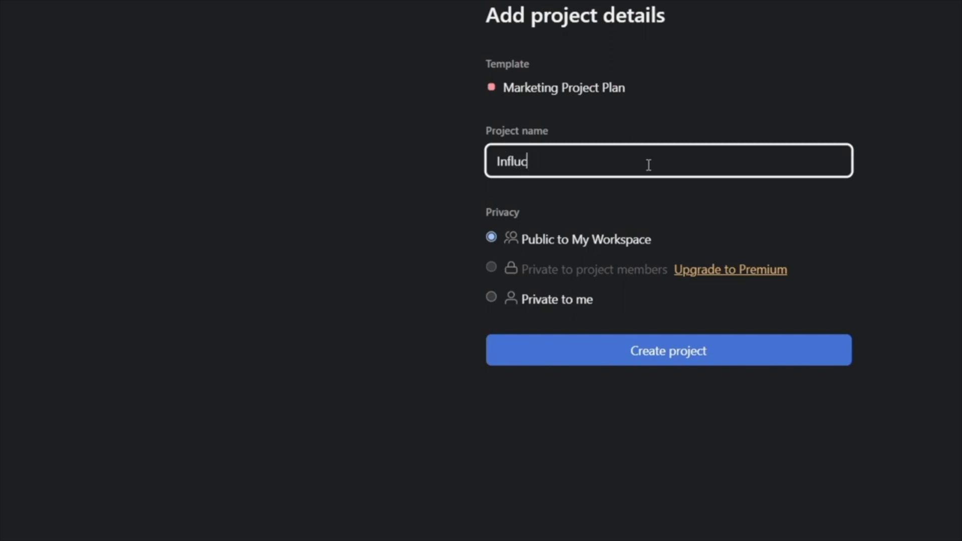
pyautogui.write('er Youtube ')
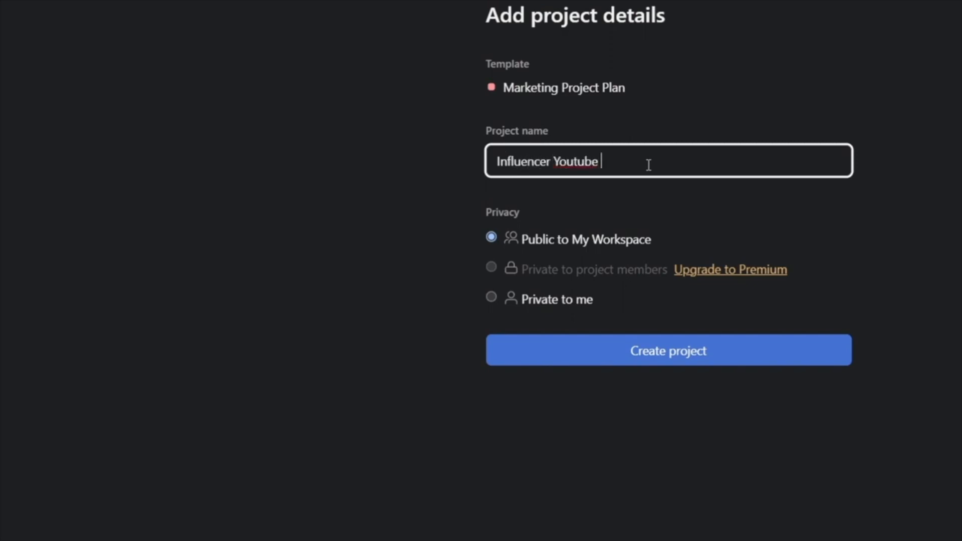
pyautogui.write('#1')
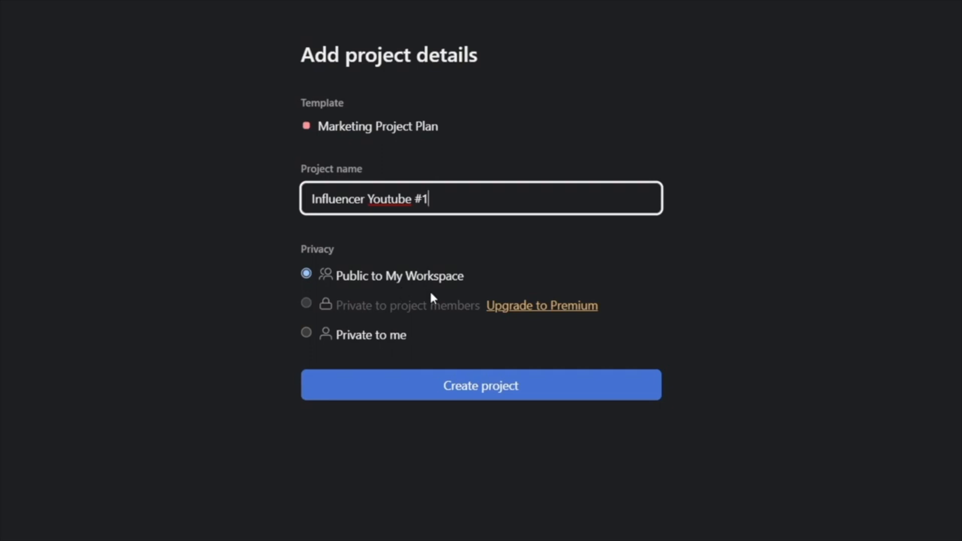
pyautogui.click(356, 343)
pyautogui.click(514, 387)
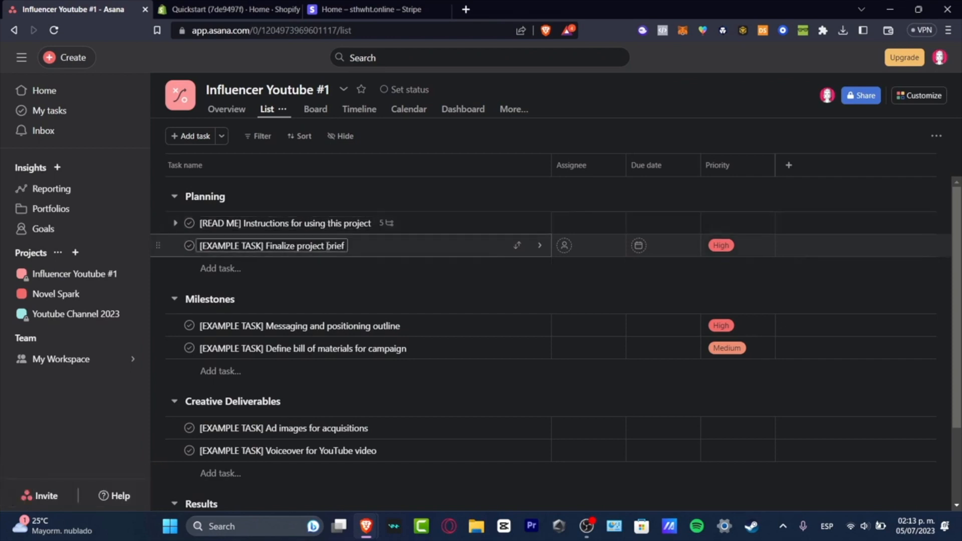
# Mark all tasks in the Planning, Milestones and Creative Deliverables sections complete
pyautogui.click(190, 223)
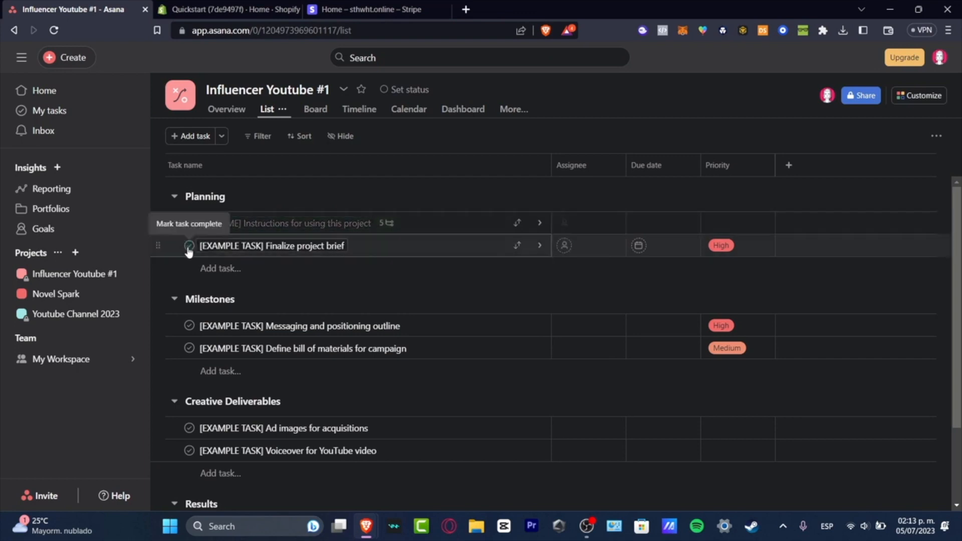
pyautogui.click(188, 245)
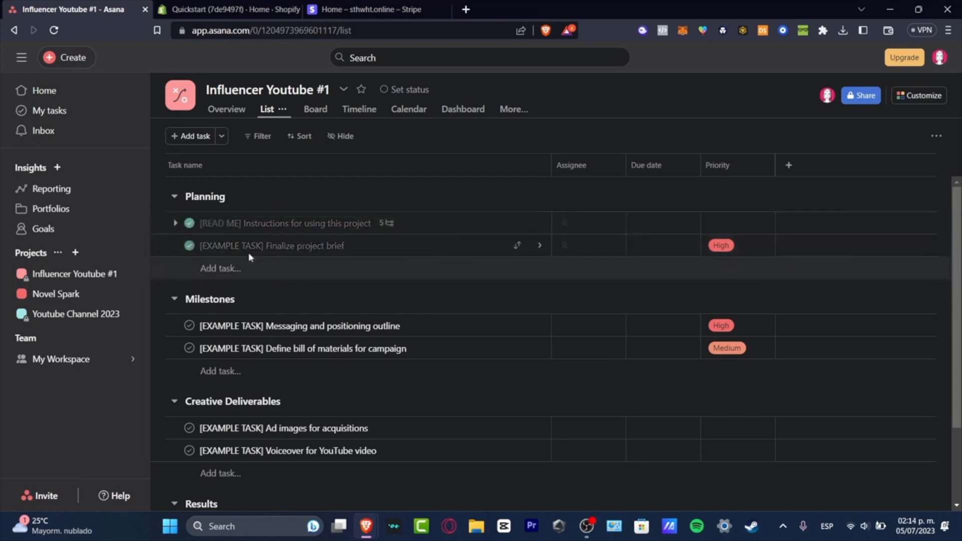
pyautogui.click(189, 325)
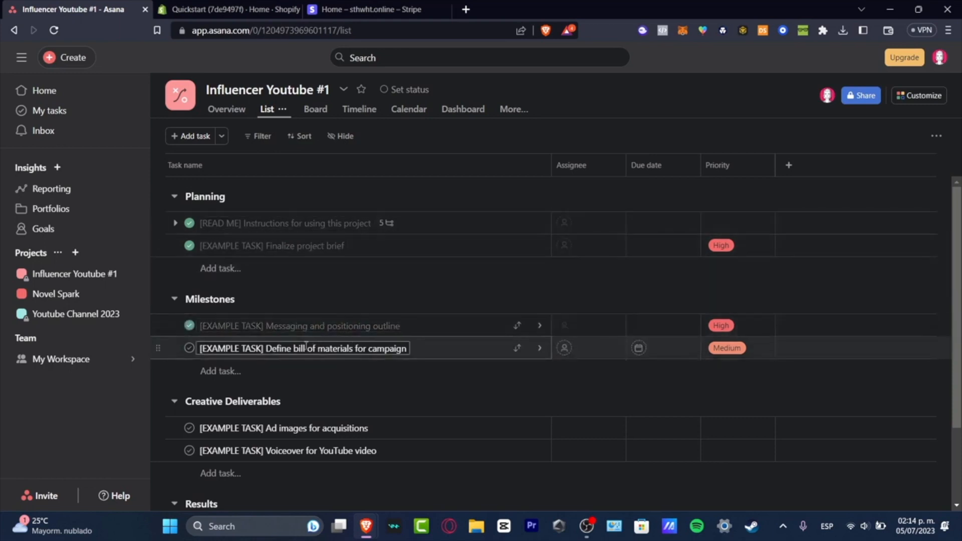
pyautogui.click(189, 348)
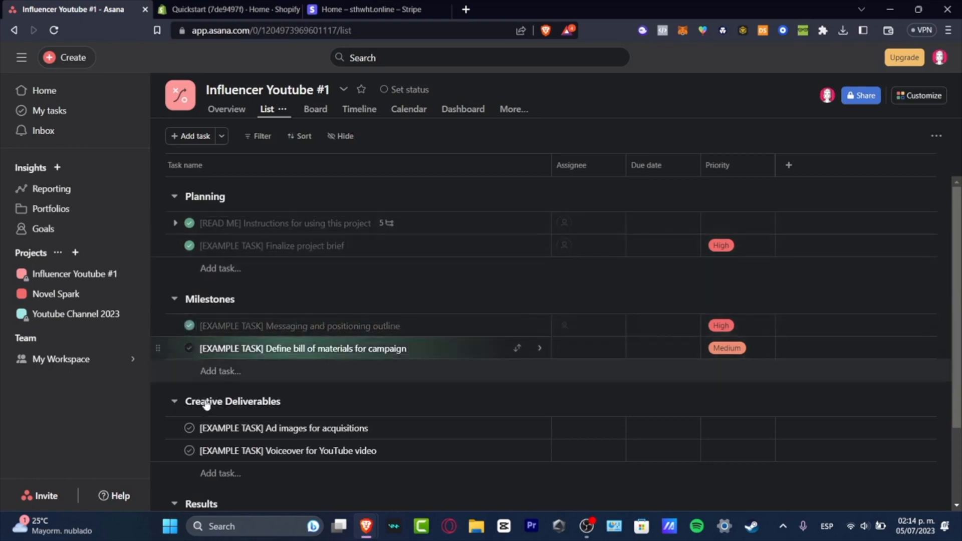
pyautogui.click(188, 428)
pyautogui.click(188, 451)
pyautogui.scroll(-2, 201, 470)
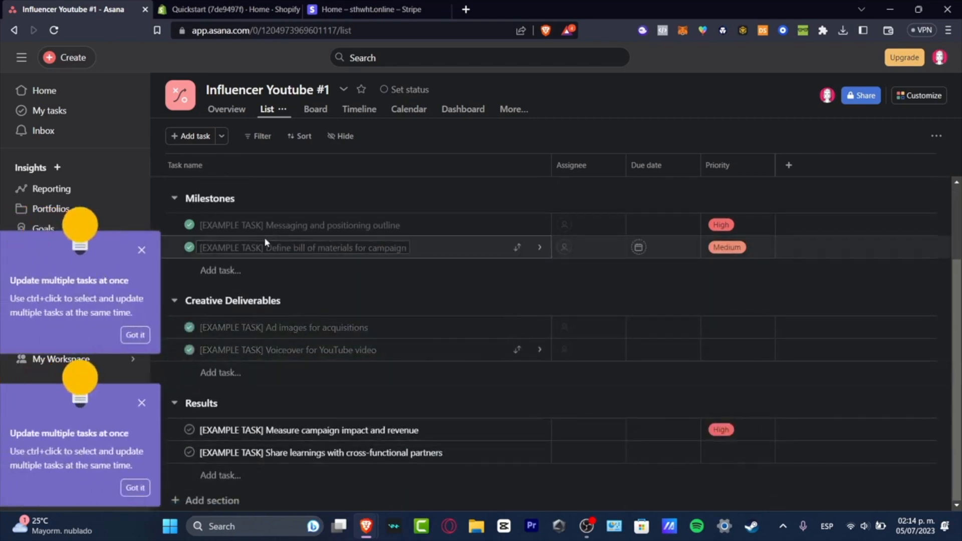
pyautogui.click(141, 251)
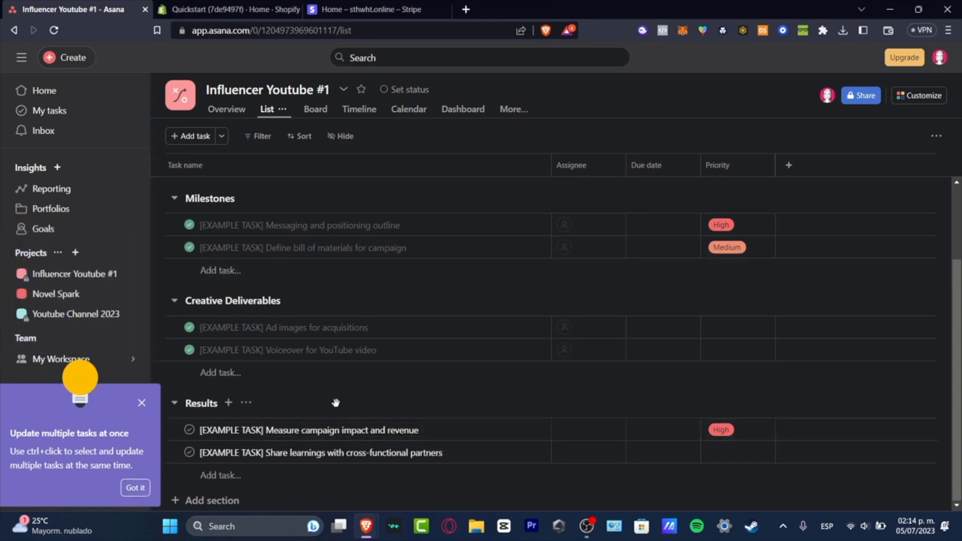
# Delete all eight template tasks at once from the Planning, Milestones, Creative Deliverables and Results sections
pyautogui.click(487, 436)
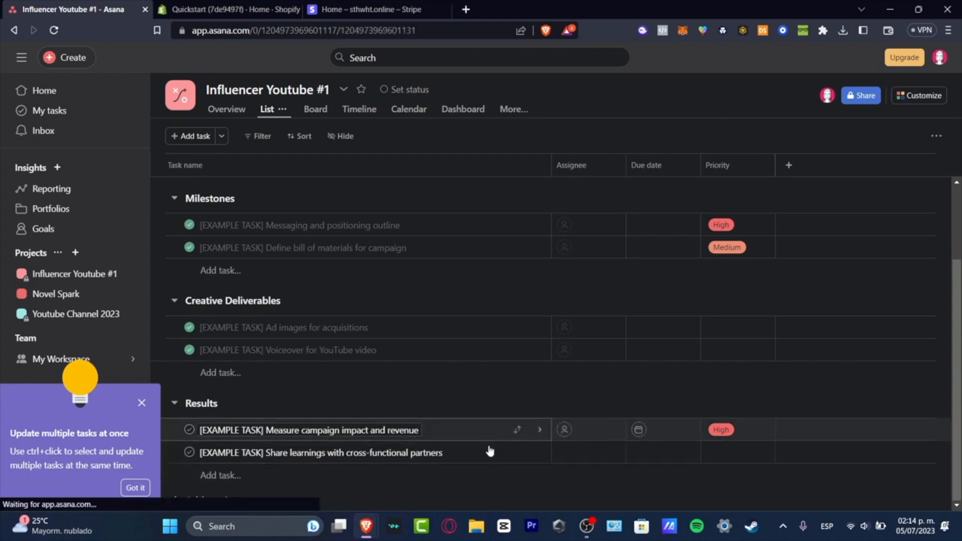
pyautogui.keyDown('ctrl'); pyautogui.click(490, 452); pyautogui.keyUp('ctrl')
pyautogui.scroll(2, 390, 210)
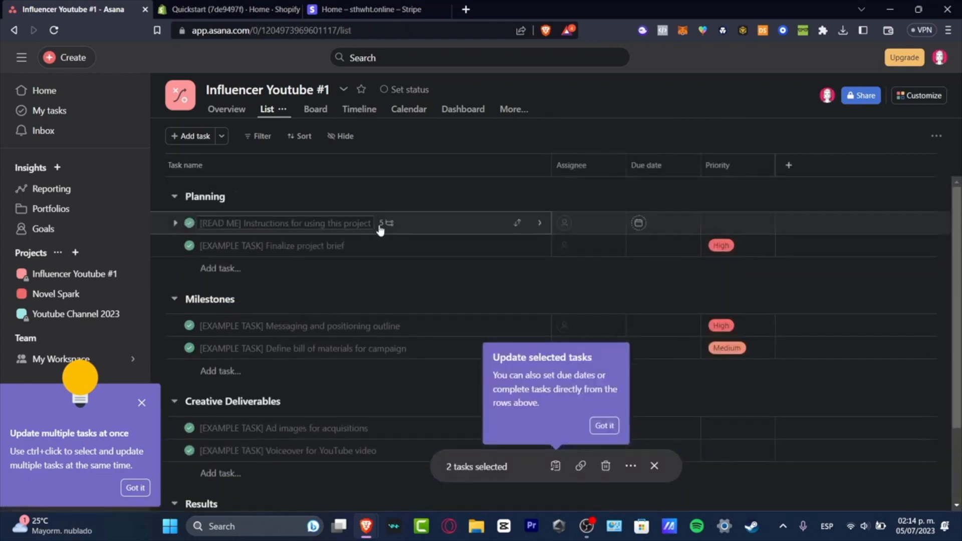
pyautogui.keyDown('ctrl'); pyautogui.click(433, 232); pyautogui.keyUp('ctrl')
pyautogui.keyDown('ctrl'); pyautogui.click(444, 248); pyautogui.keyUp('ctrl')
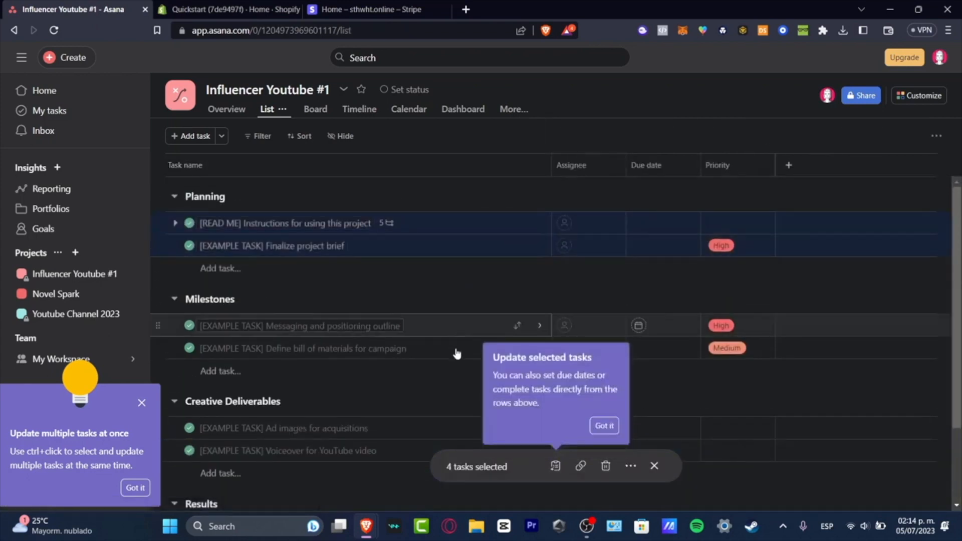
pyautogui.keyDown('ctrl'); pyautogui.click(456, 333); pyautogui.keyUp('ctrl')
pyautogui.keyDown('ctrl'); pyautogui.click(456, 353); pyautogui.keyUp('ctrl')
pyautogui.keyDown('ctrl'); pyautogui.click(419, 433); pyautogui.keyUp('ctrl')
pyautogui.keyDown('ctrl'); pyautogui.click(400, 456); pyautogui.keyUp('ctrl')
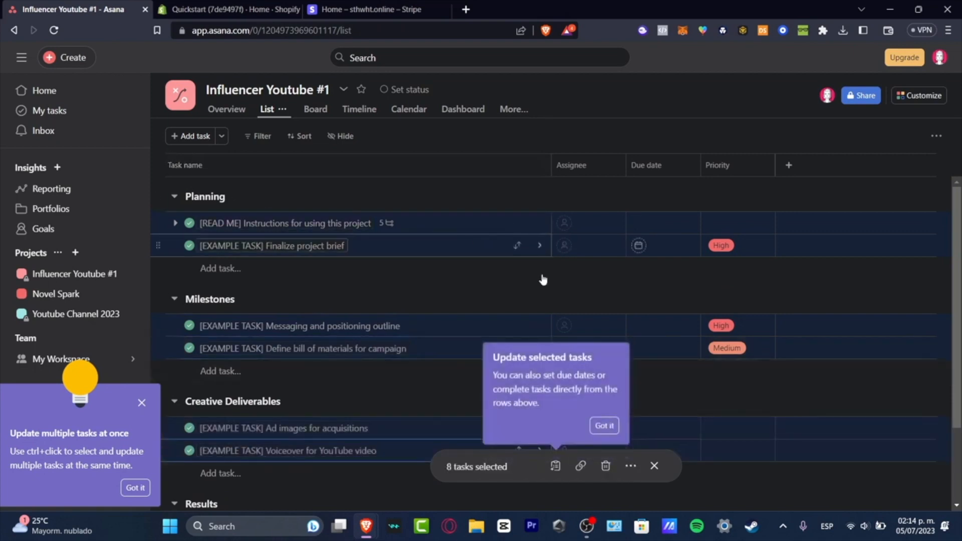
pyautogui.click(604, 425)
pyautogui.click(605, 466)
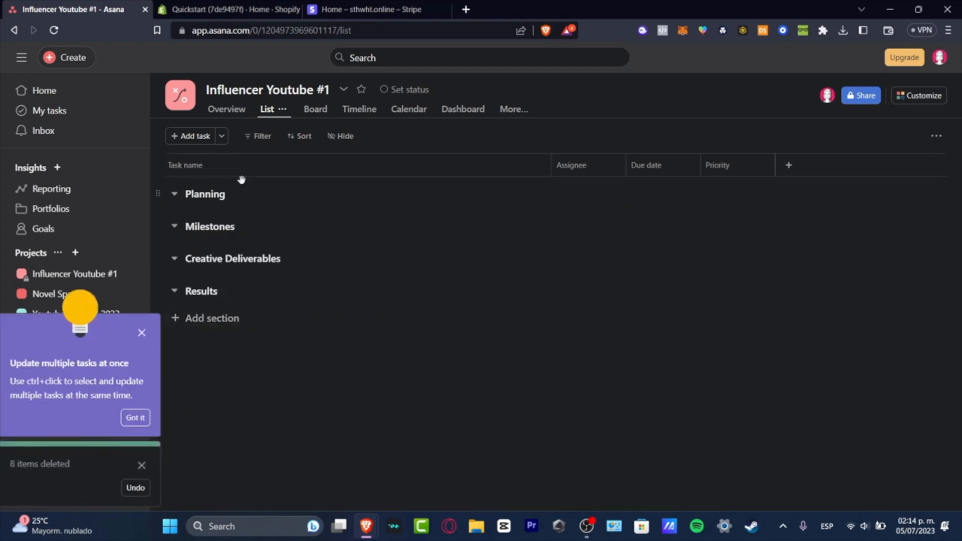
pyautogui.click(142, 335)
# Delete the Results, Creative Deliverables and Milestones sections, leaving only Planning in the task list
pyautogui.click(247, 290)
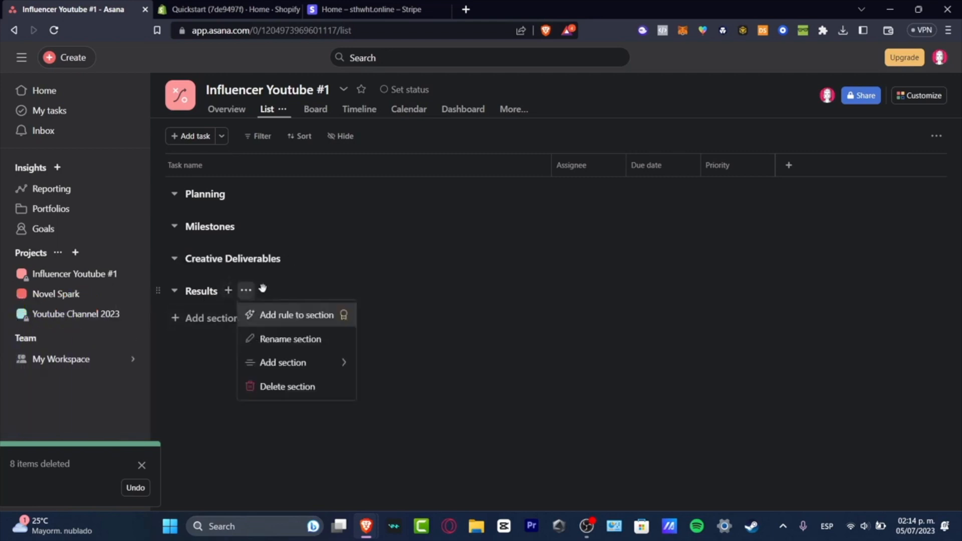
pyautogui.click(296, 386)
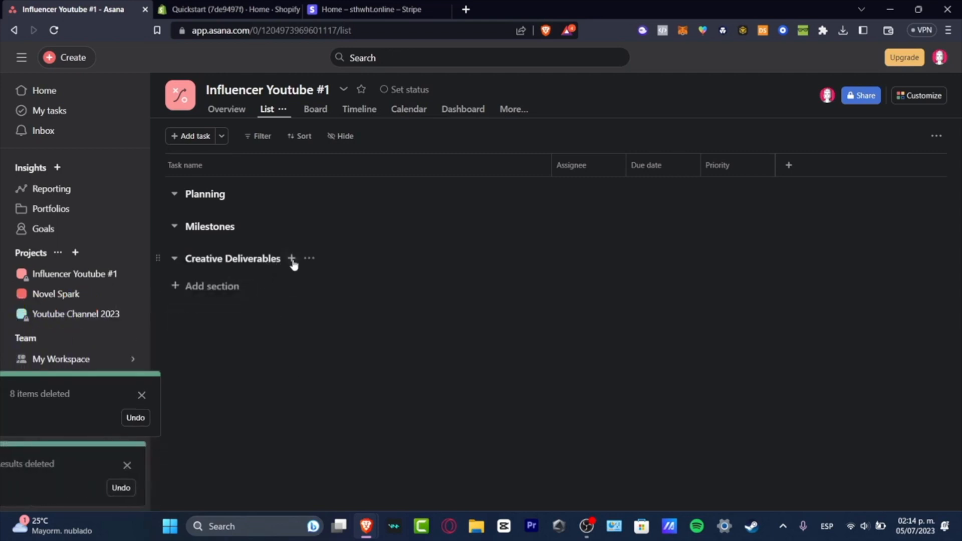
pyautogui.click(309, 258)
pyautogui.click(370, 354)
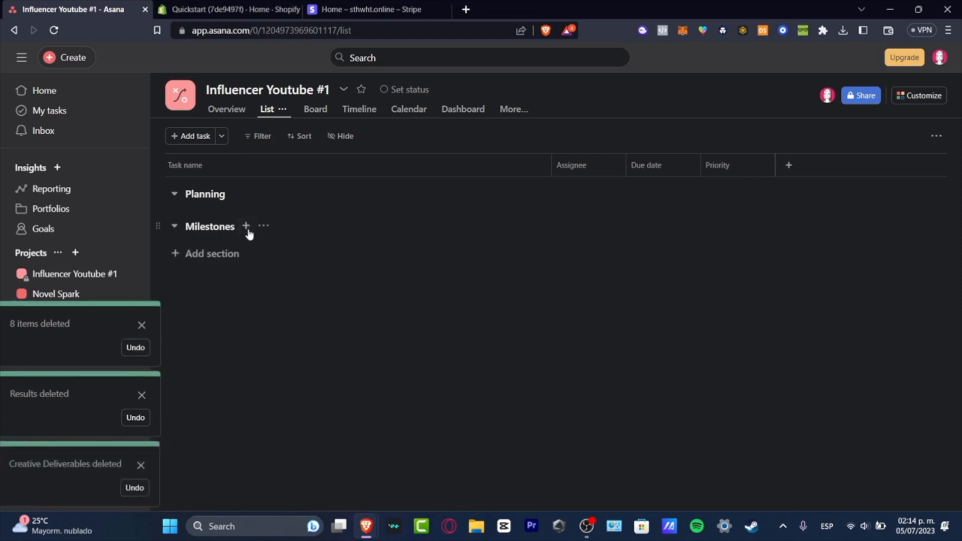
pyautogui.click(246, 226)
pyautogui.click(263, 226)
pyautogui.click(343, 322)
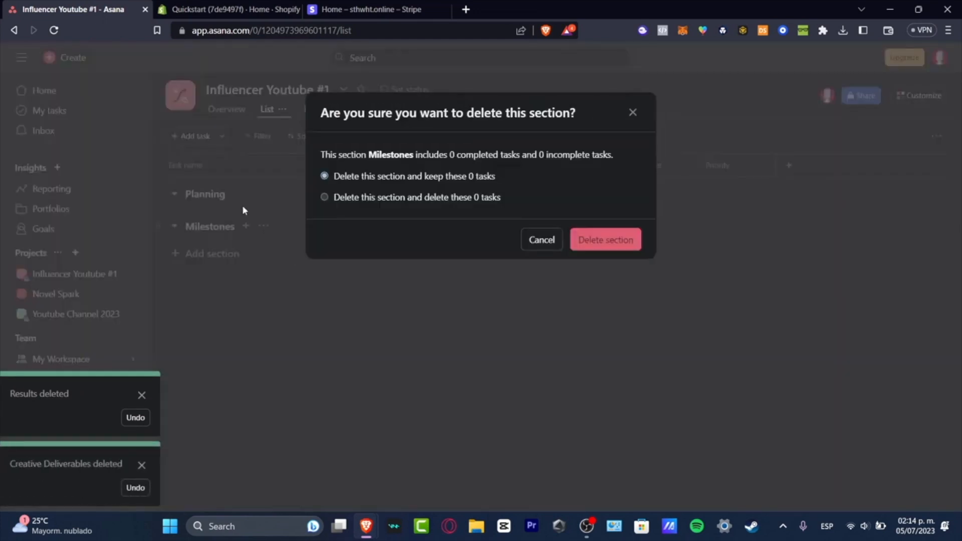
pyautogui.click(581, 246)
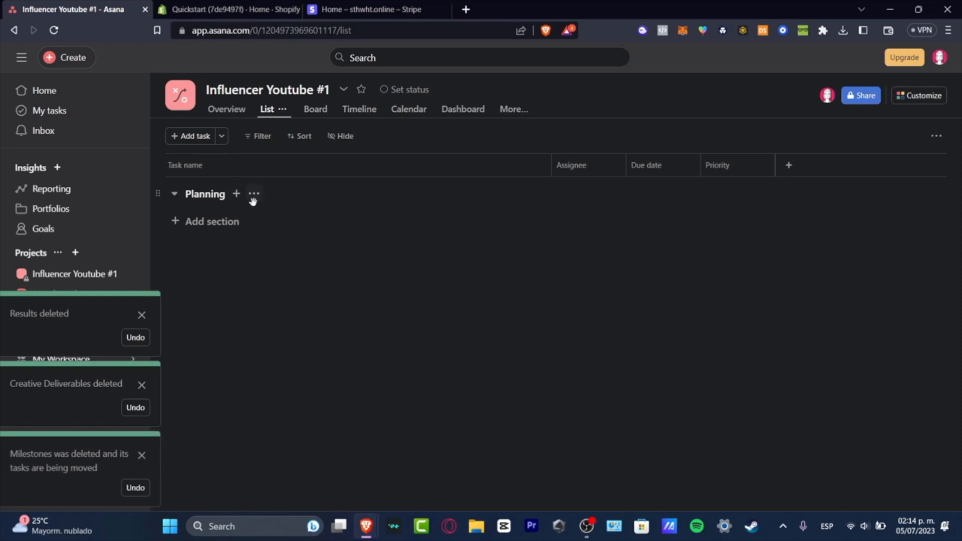
# Add a new section named "Youtube Videos" below Planning
pyautogui.click(213, 221)
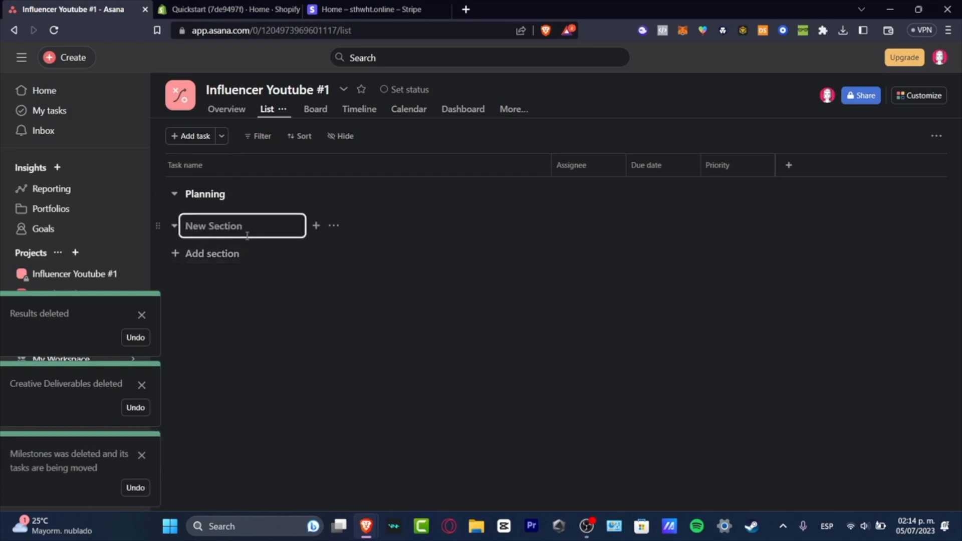
pyautogui.write('Youtube Videos')
pyautogui.press('Return')
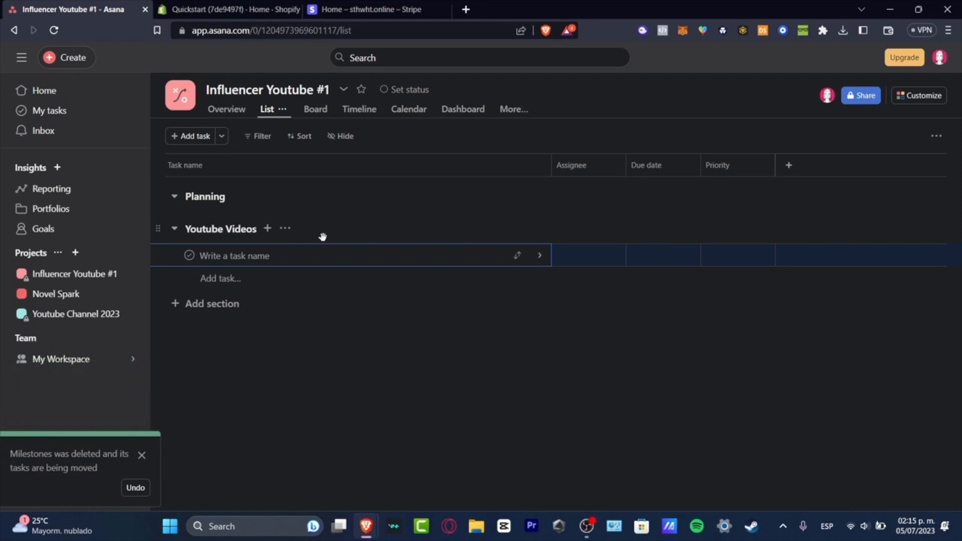
# Add the task "Create a video about Sports" to the Youtube Videos section
pyautogui.write('Create a video for Ju')
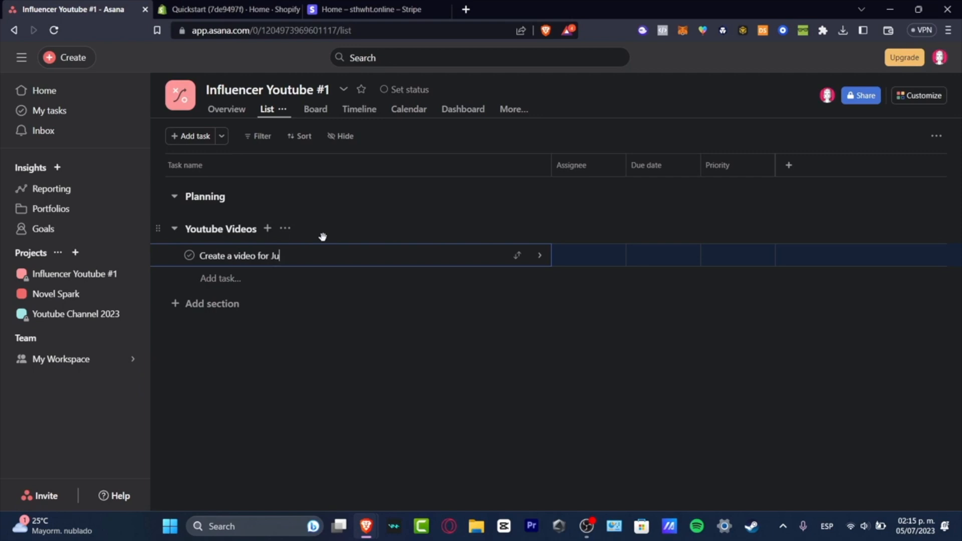
pyautogui.press('BackSpace')
pyautogui.press('BackSpace')
pyautogui.press('BackSpace')
pyautogui.press('BackSpace')
pyautogui.press('BackSpace')
pyautogui.press('BackSpace')
pyautogui.write('about Sports')
pyautogui.press('Return')
# Assign the "Create a video about Sports" task to the account owner and set its due date to July 8, 2023
pyautogui.click(372, 257)
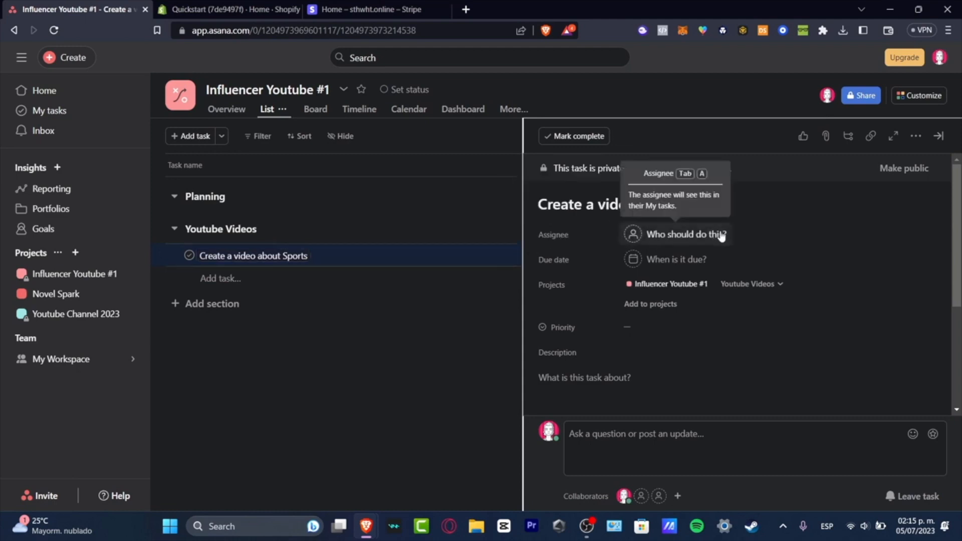
pyautogui.click(692, 233)
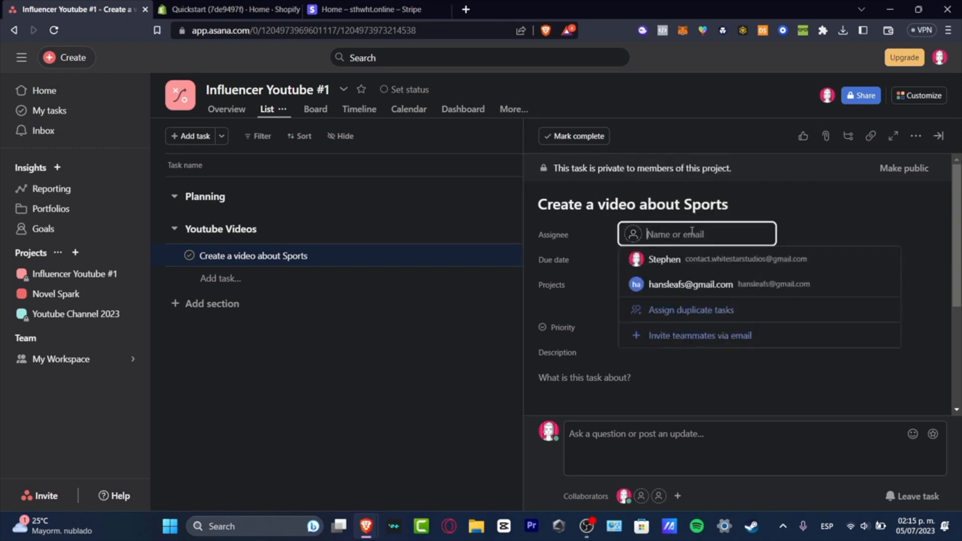
pyautogui.click(739, 260)
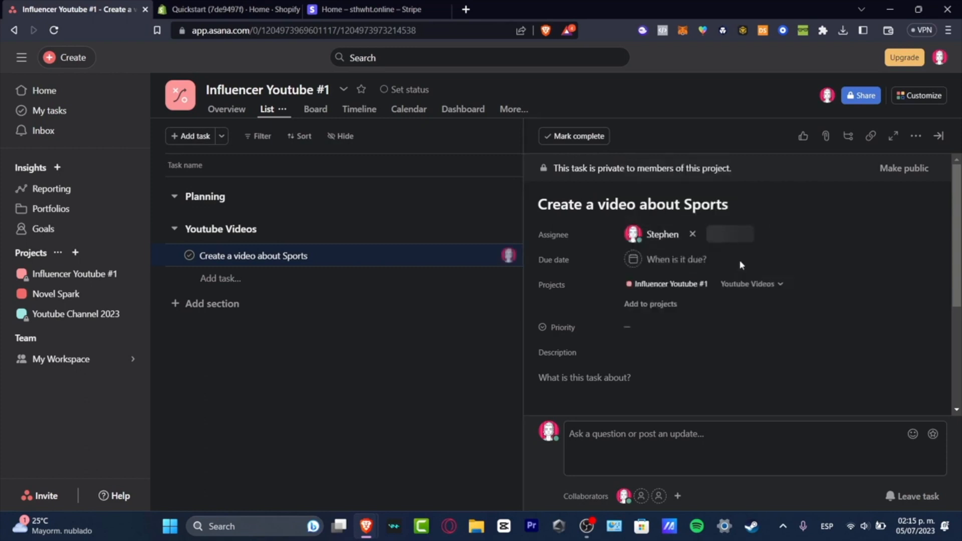
pyautogui.click(669, 259)
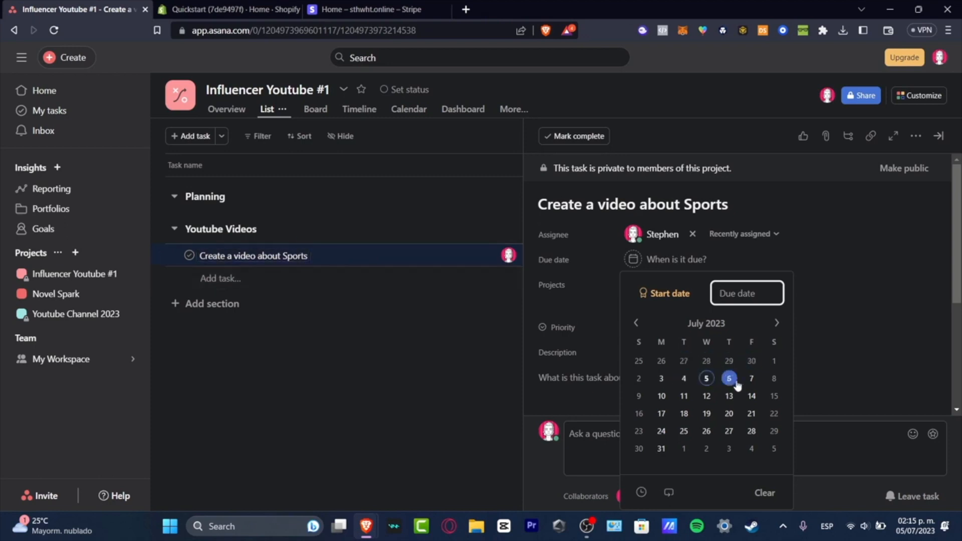
pyautogui.click(774, 383)
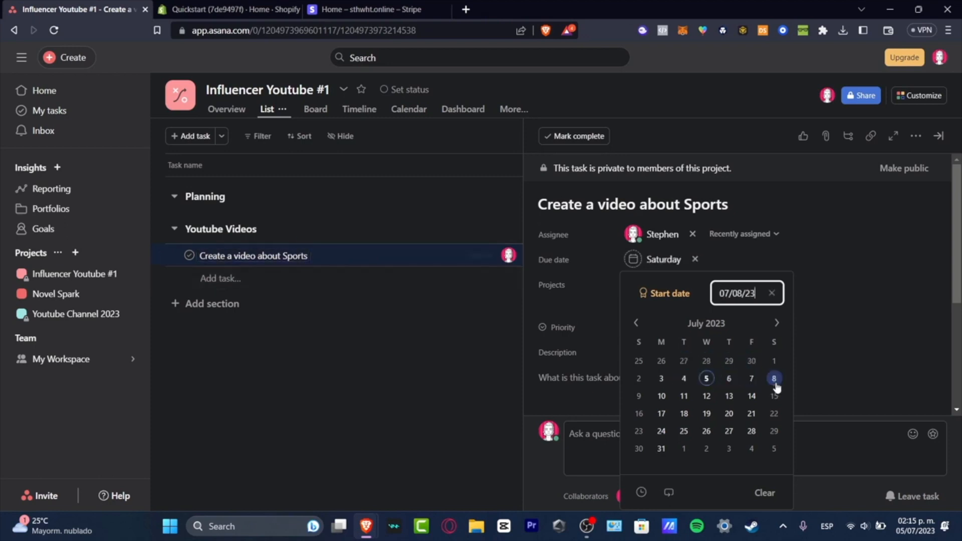
# Set the priority of the "Create a video about Sports" task to High
pyautogui.click(845, 295)
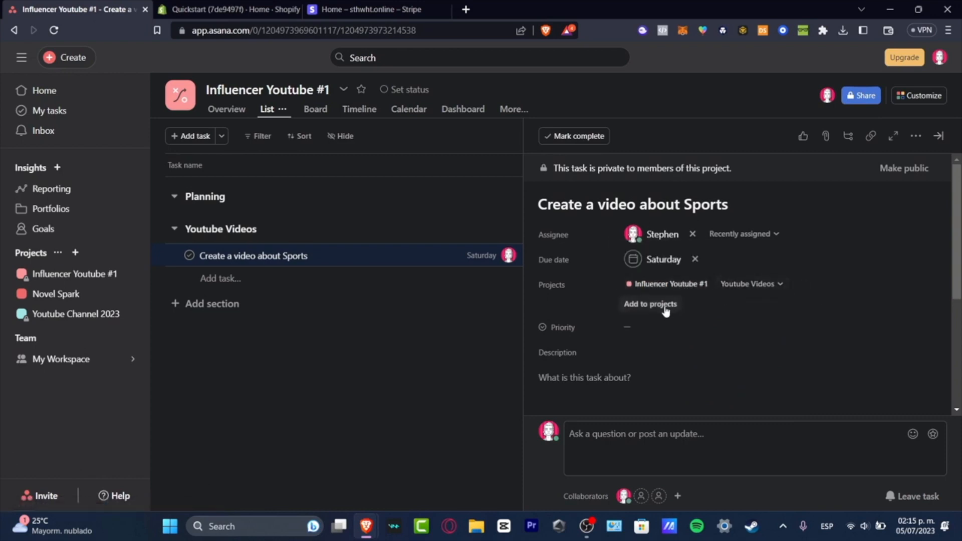
pyautogui.click(624, 328)
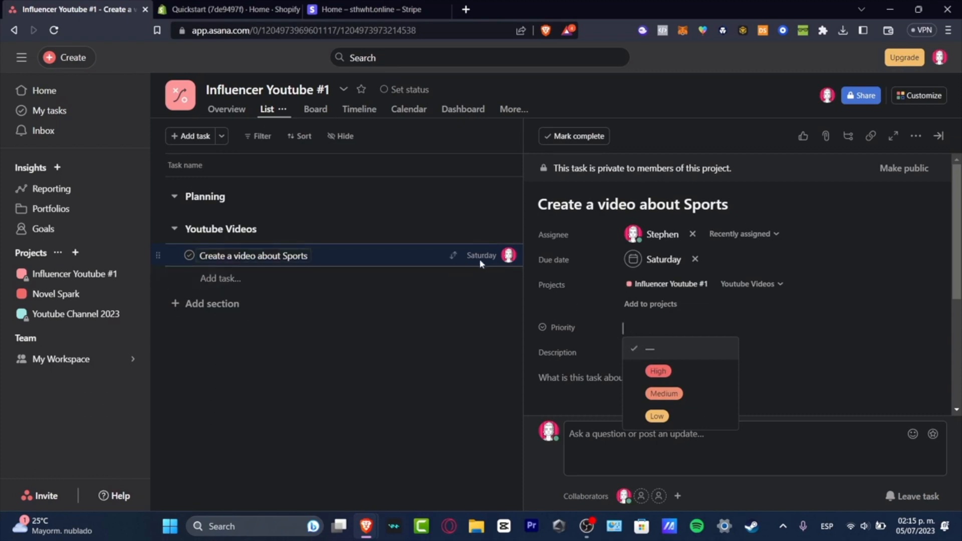
pyautogui.click(655, 369)
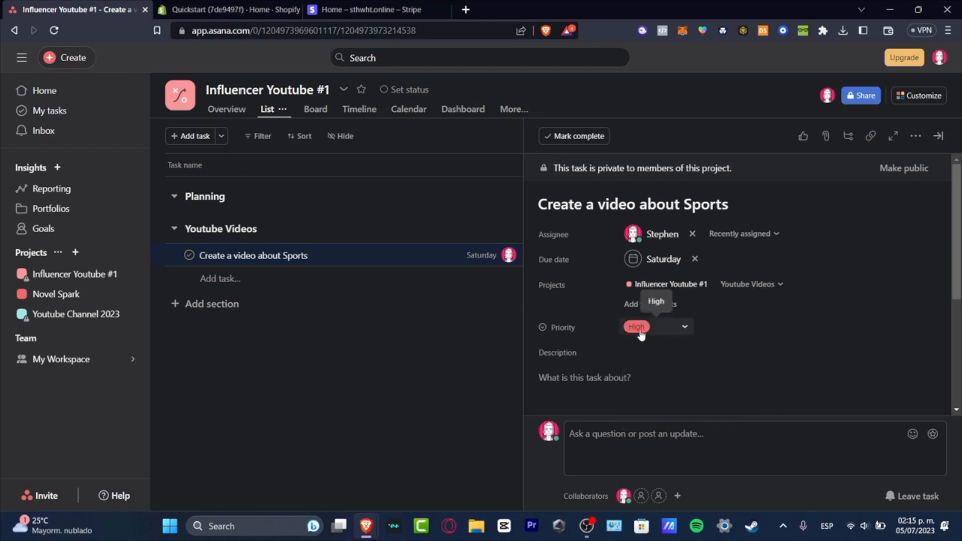
# Enter the Sports video task's description: "I need to finish this video and publish it by the end of the week."
pyautogui.click(591, 377)
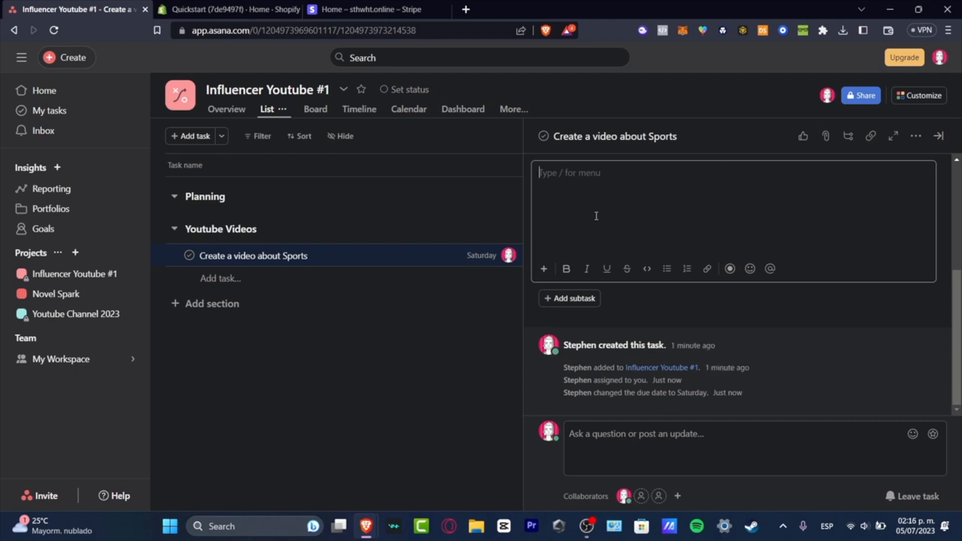
pyautogui.write('I need to finish tghis video and pu')
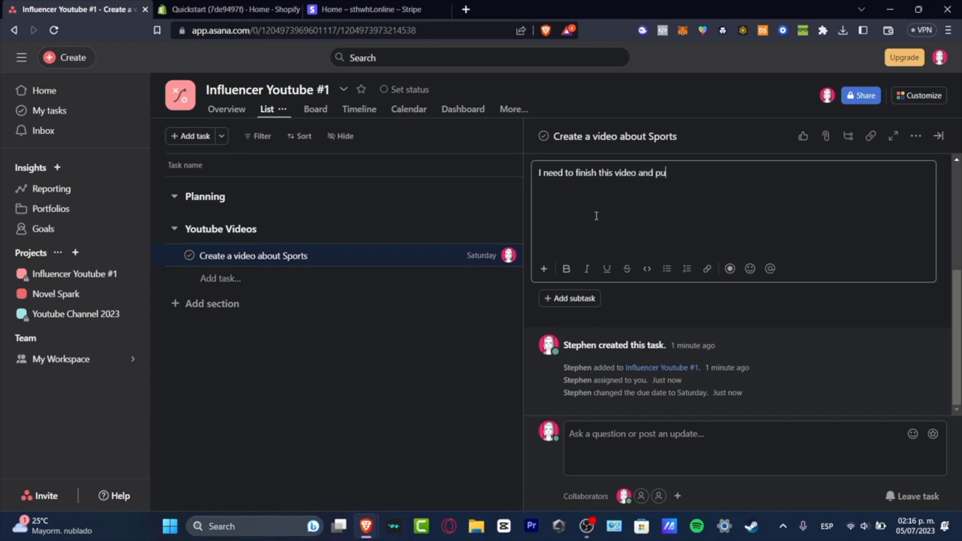
pyautogui.write('blish it by the end of the week.')
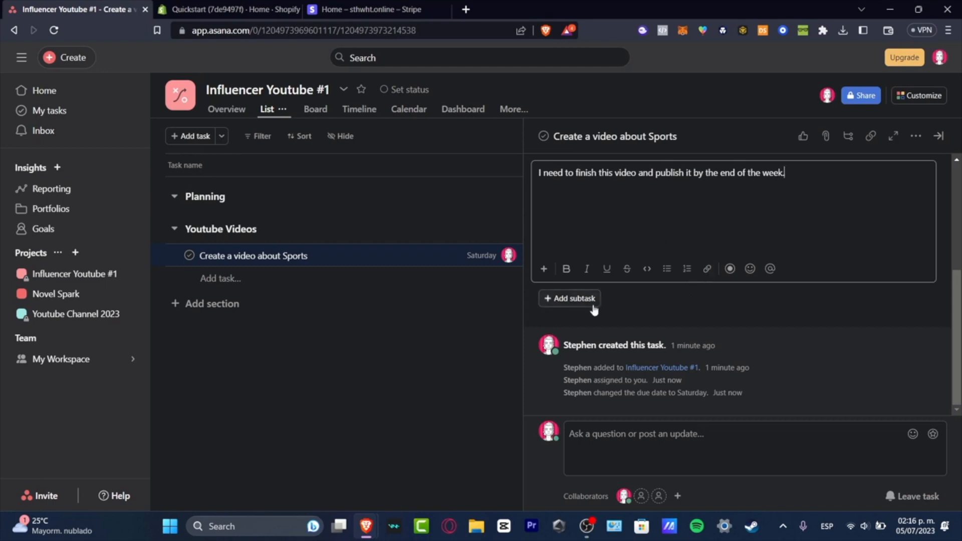
# Add three subtasks to the Sports video task: "Buy a camera", "Buy a mic" and "Create a scrypt for the vlog"
pyautogui.click(571, 298)
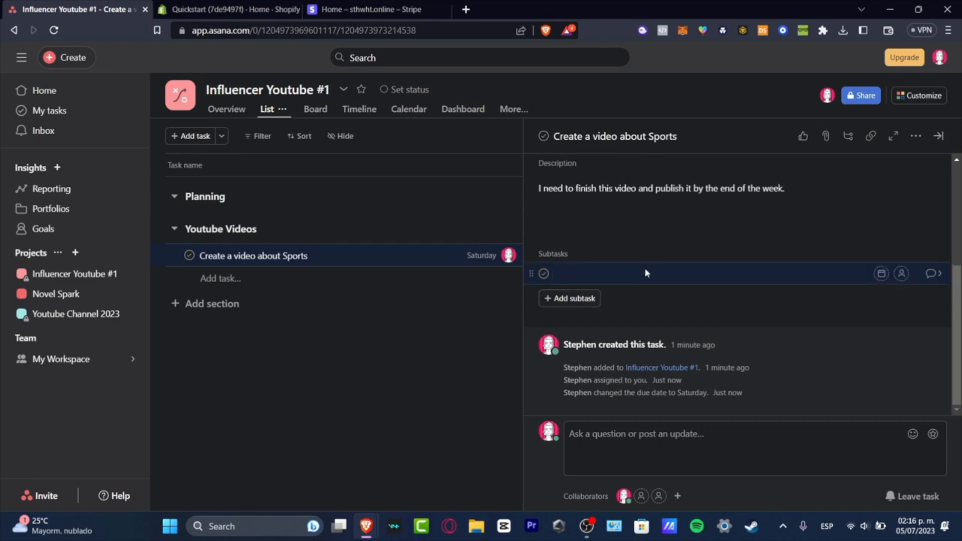
pyautogui.write('Buy a camera')
pyautogui.press('Return')
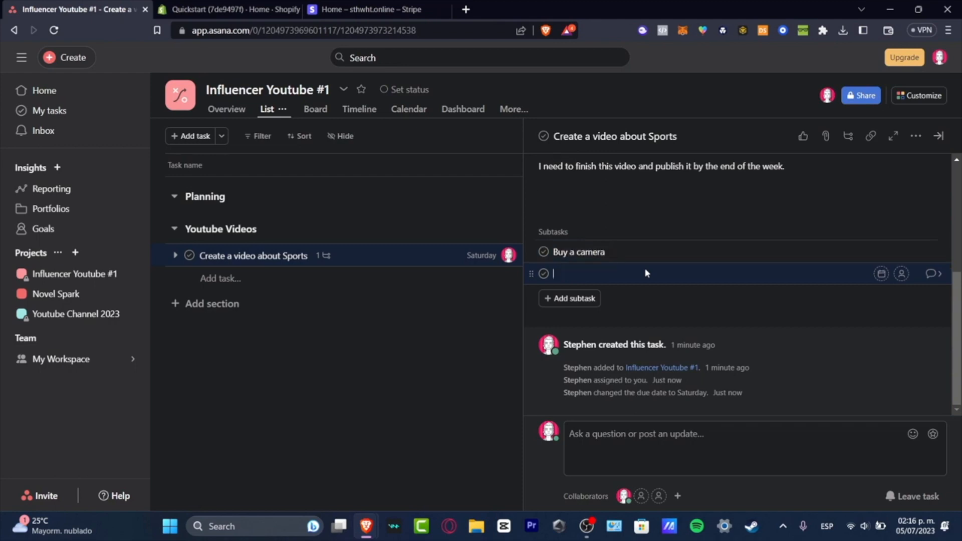
pyautogui.write('Buy a mic')
pyautogui.press('Return')
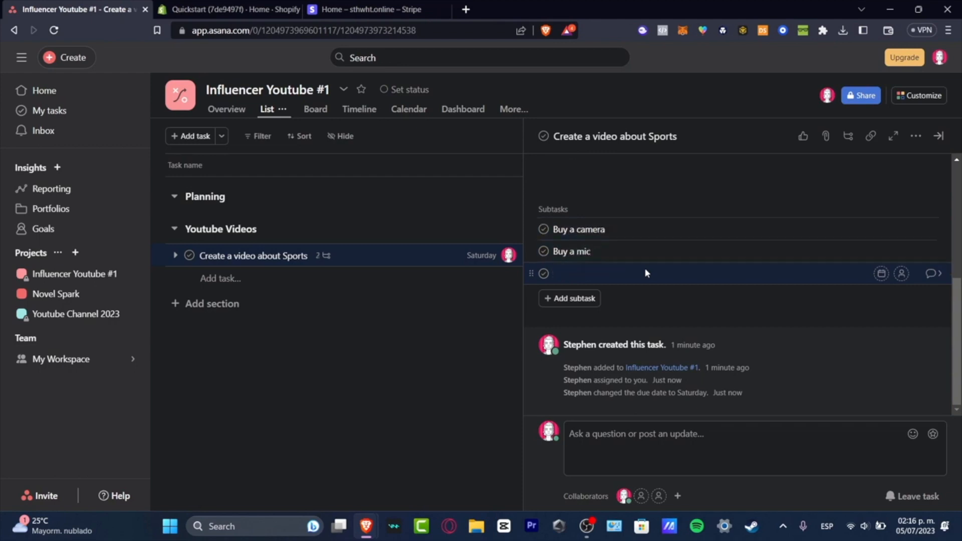
pyautogui.write('Create')
pyautogui.write(' a scrypt')
pyautogui.write(' dor the vlog')
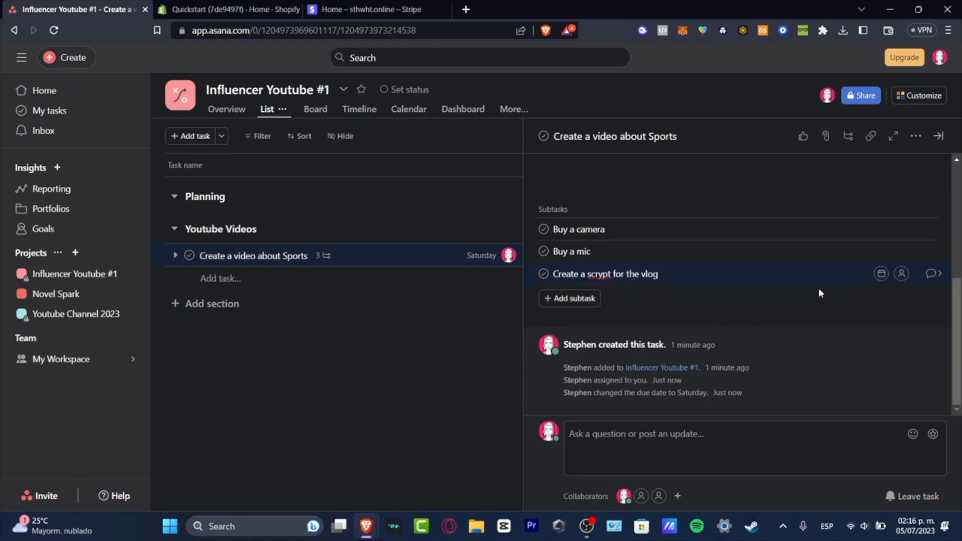
# Set the subtask due dates to July 6, 2023 for the vlog script and July 5, 2023 for the mic and camera
pyautogui.click(883, 276)
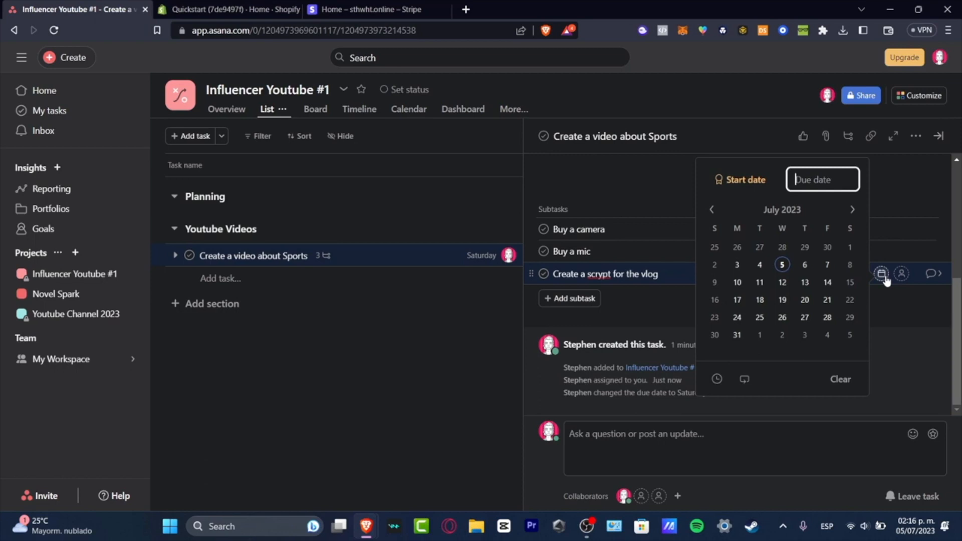
pyautogui.click(807, 269)
pyautogui.click(880, 250)
pyautogui.click(880, 250)
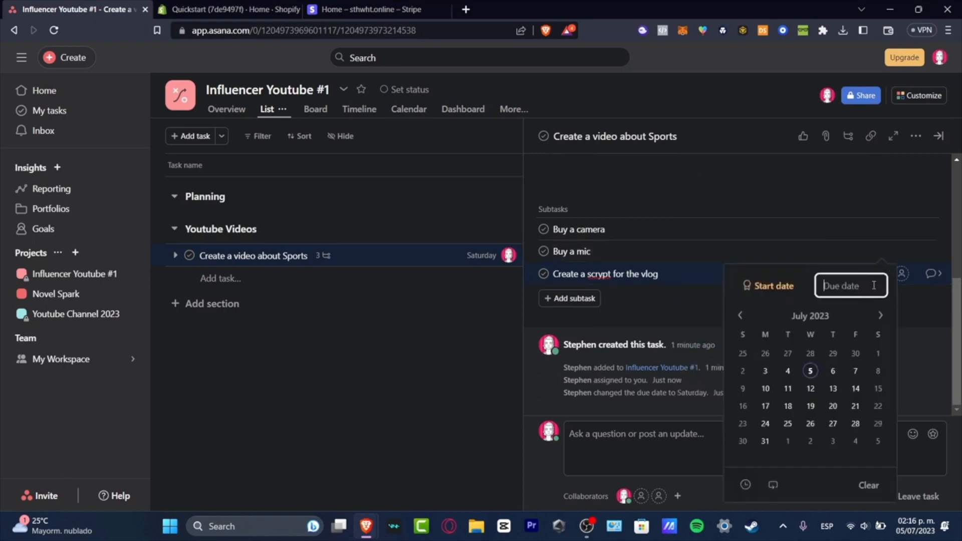
pyautogui.click(809, 368)
pyautogui.click(879, 228)
pyautogui.click(878, 228)
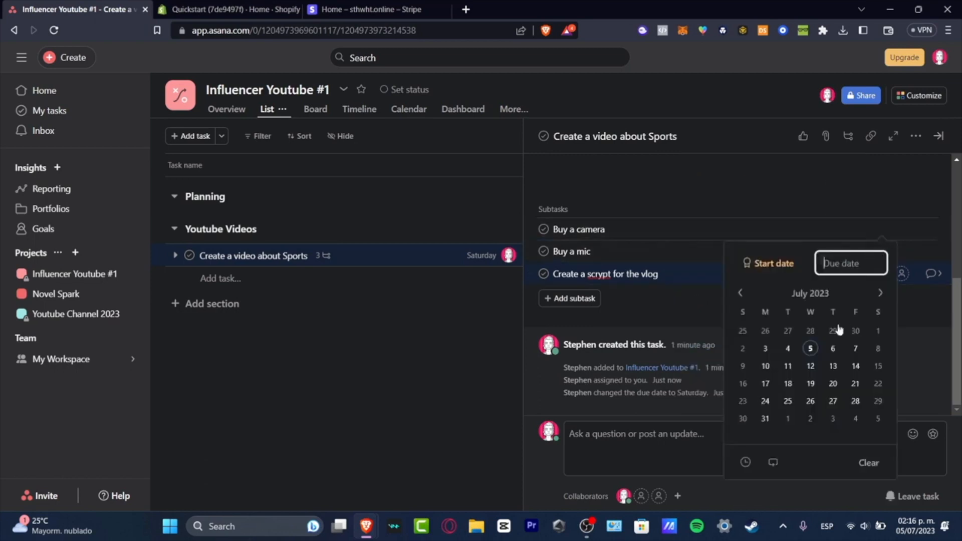
pyautogui.click(810, 347)
# Assign the camera, mic and vlog script subtasks to the account owner
pyautogui.click(901, 229)
pyautogui.click(901, 229)
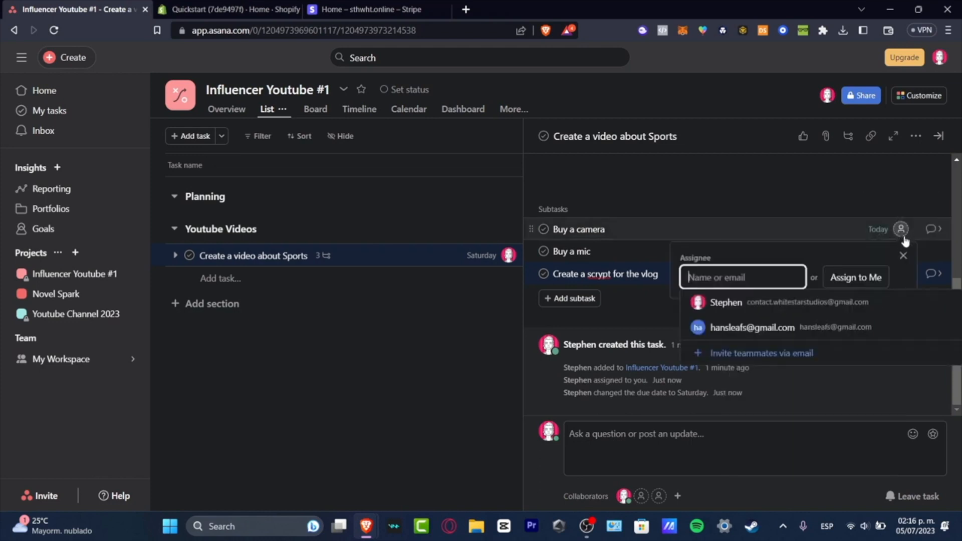
pyautogui.click(861, 277)
pyautogui.click(901, 251)
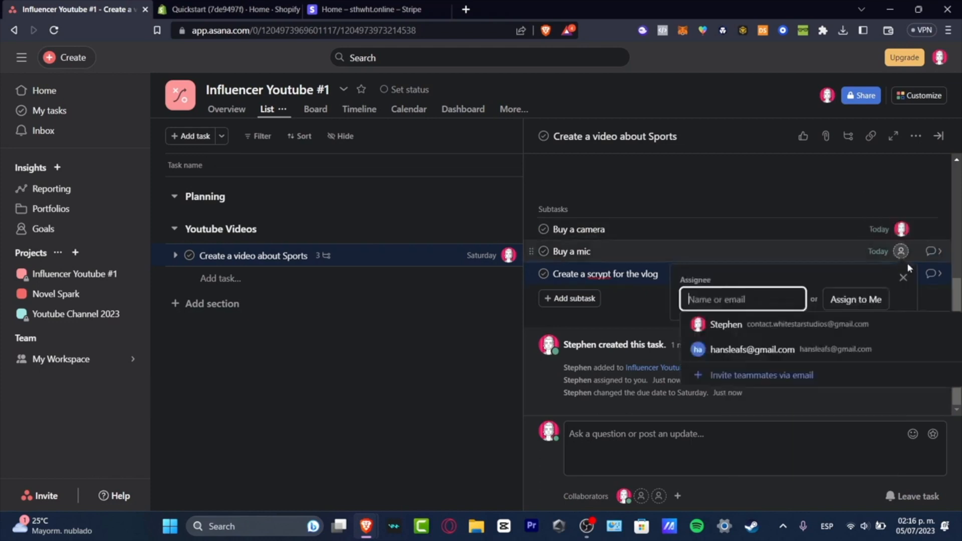
pyautogui.click(858, 299)
pyautogui.click(901, 273)
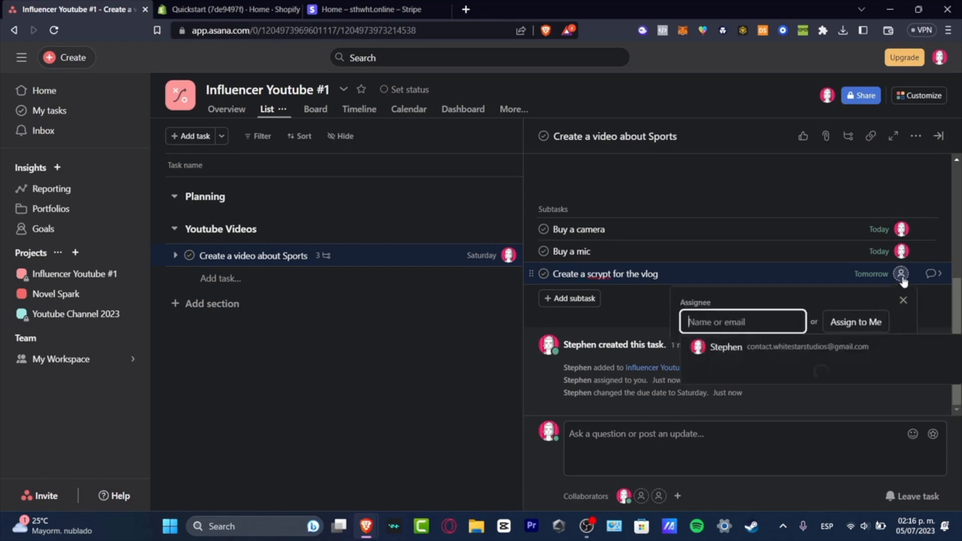
pyautogui.click(781, 347)
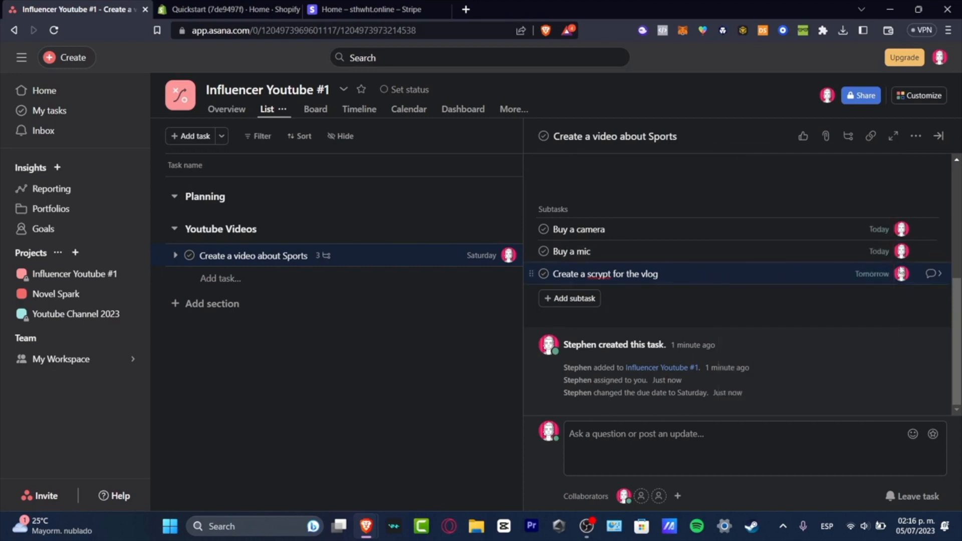
# Post the comment "Do you happen to have a Camera that runs 4k?" on the vlog script subtask and close its details
pyautogui.click(930, 274)
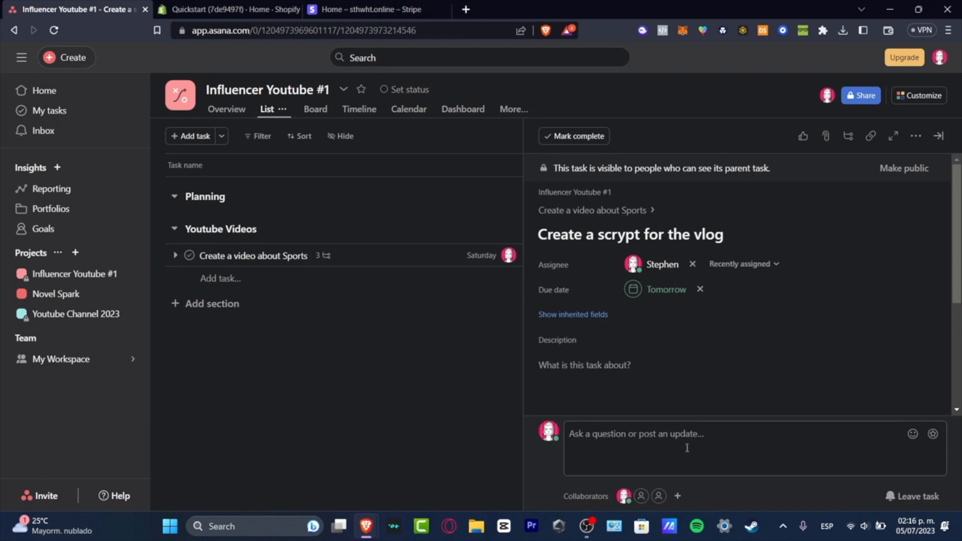
pyautogui.scroll(-4, 700, 369)
pyautogui.scroll(4, 687, 293)
pyautogui.scroll(-5, 760, 277)
pyautogui.click(690, 448)
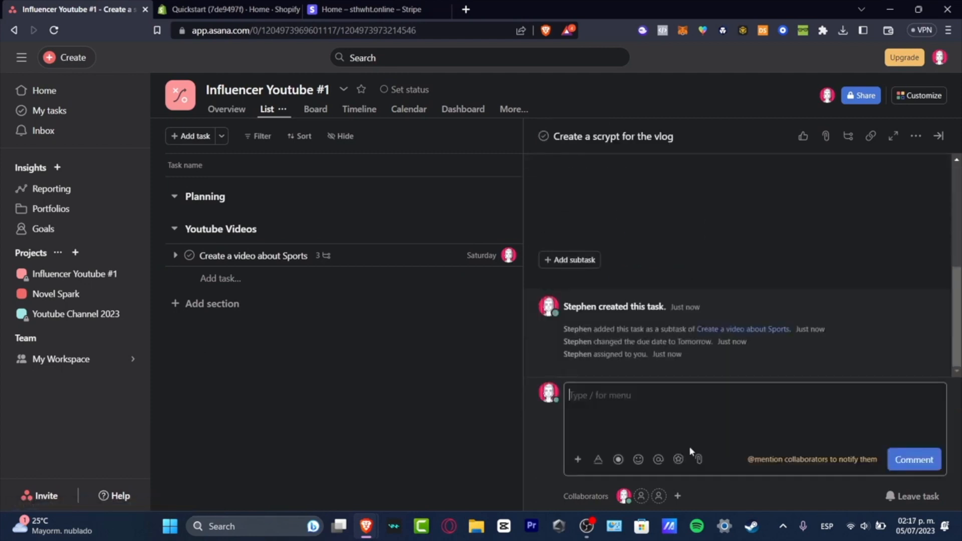
pyautogui.write('Do you happen to ha')
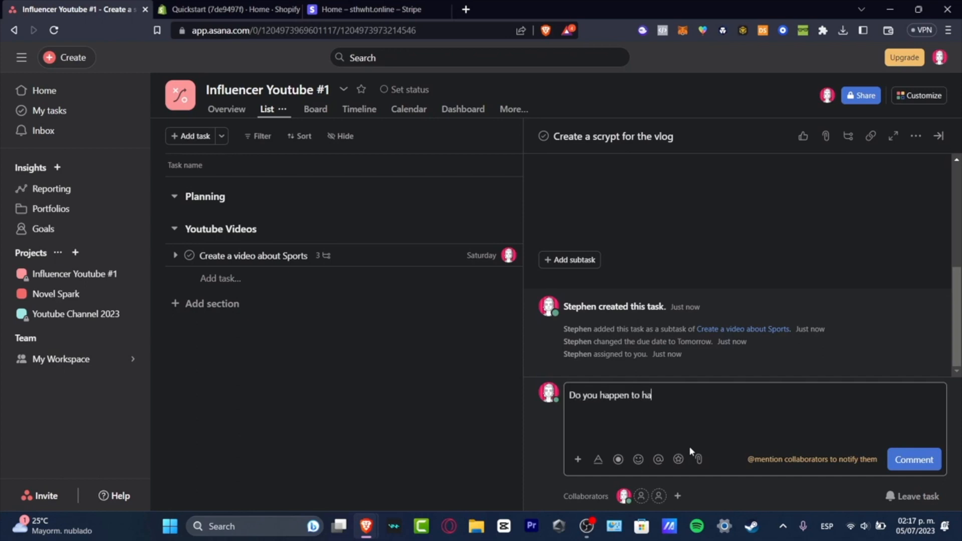
pyautogui.write('ve a Camera that runs 4k?')
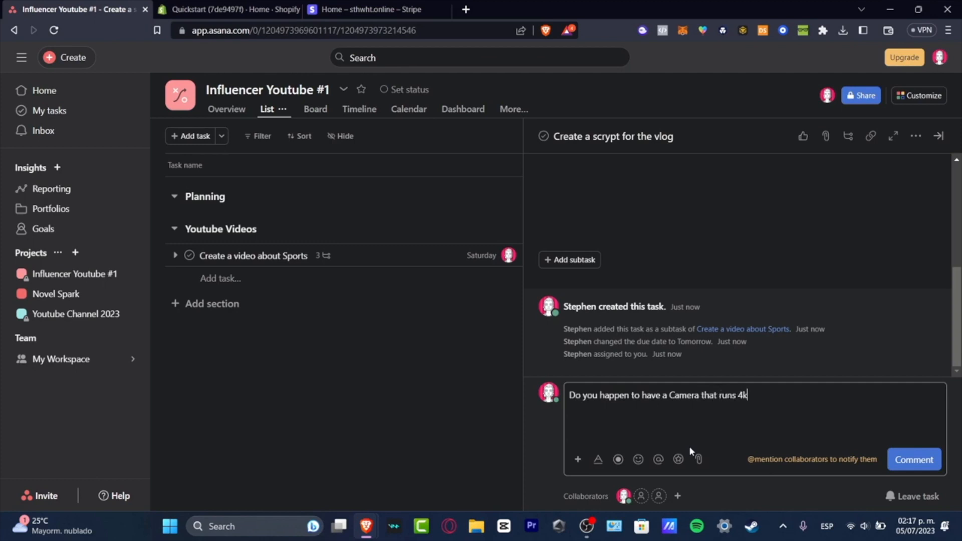
pyautogui.click(932, 468)
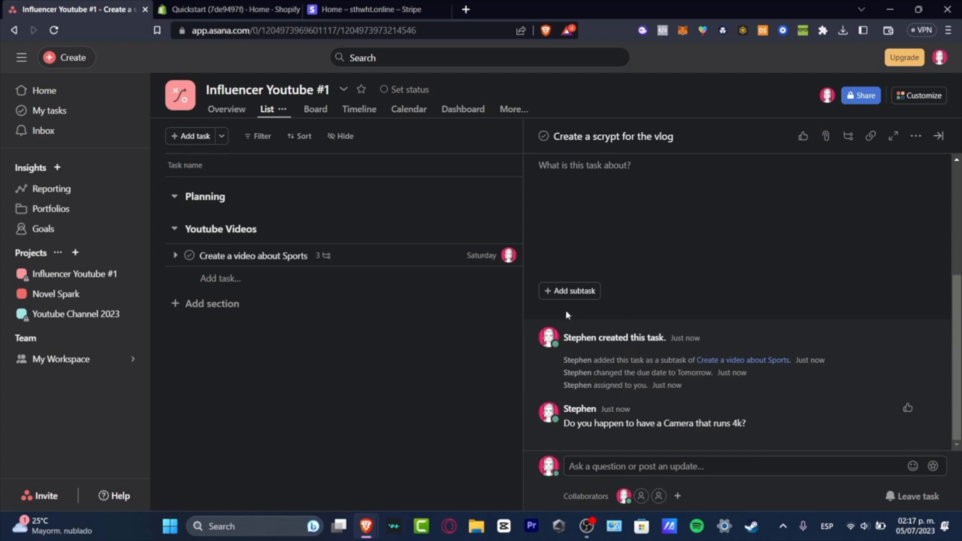
pyautogui.moveTo(577, 337)
pyautogui.press('Escape')
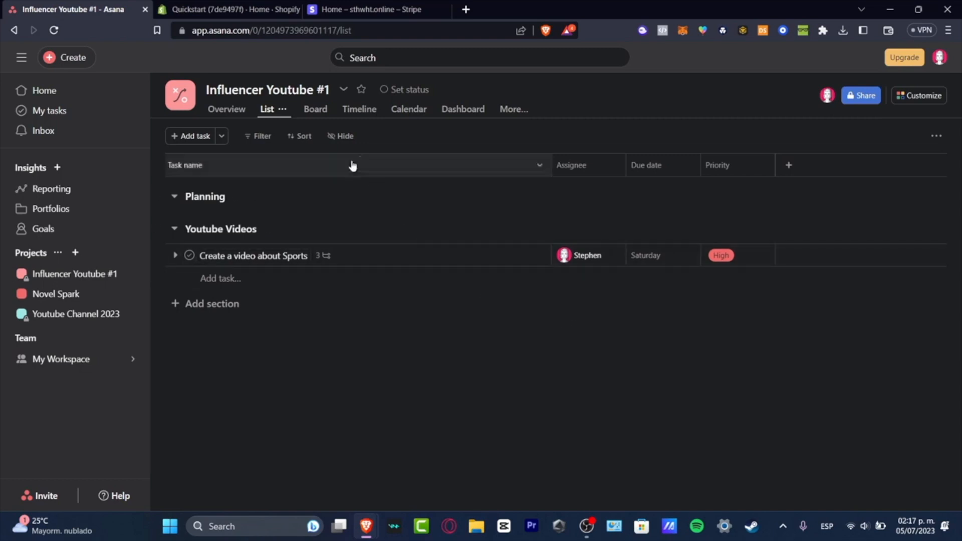
# Switch the project to its board view and add a section named "Exported videos"
pyautogui.click(316, 112)
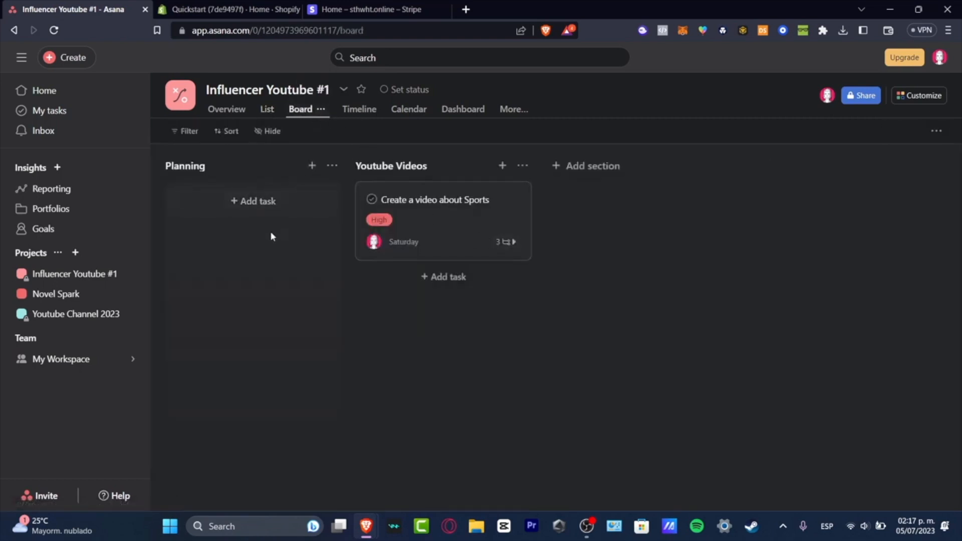
pyautogui.click(597, 168)
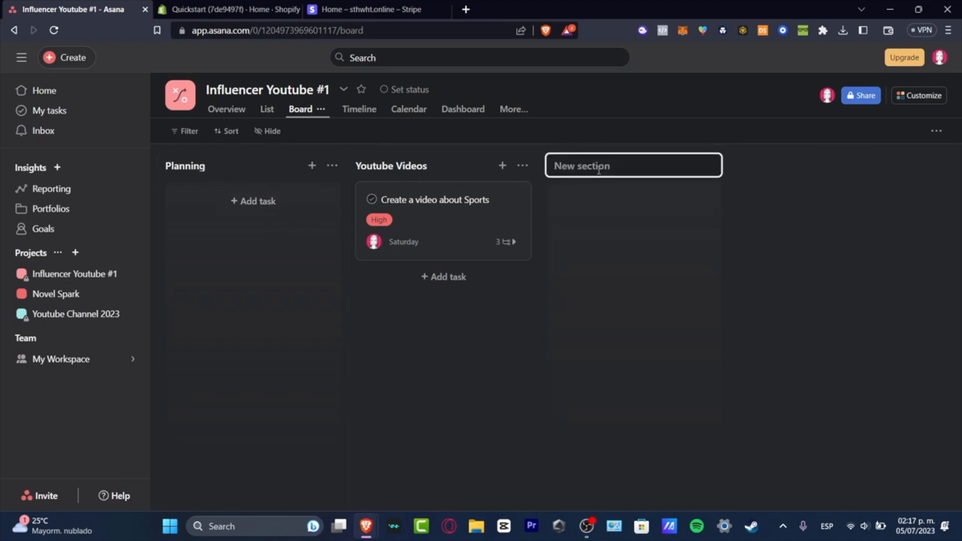
pyautogui.write('Exported videos')
pyautogui.press('Return')
# Add a board section named "Published" after Exported videos
pyautogui.click(774, 166)
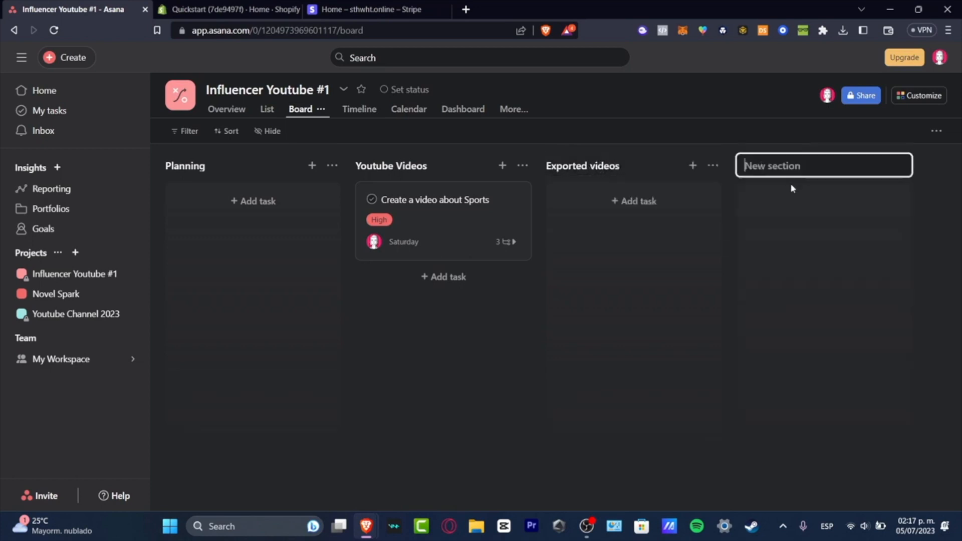
pyautogui.write('Pulbih')
pyautogui.press('BackSpace')
pyautogui.press('BackSpace')
pyautogui.press('BackSpace')
pyautogui.write('bli')
pyautogui.press('Return')
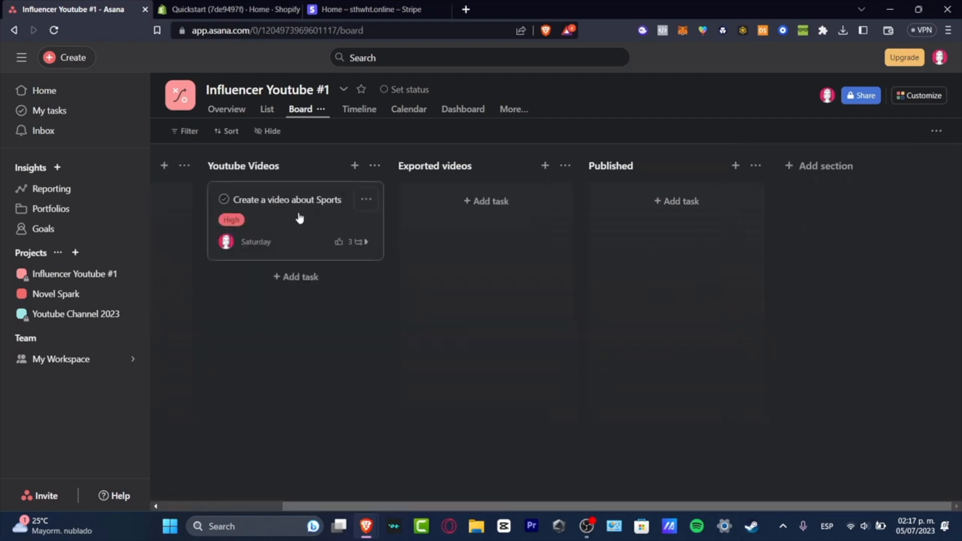
# Move the "Create a video about Sports" card through Exported videos to Published and mark it complete
pyautogui.moveTo(298, 218); pyautogui.dragTo(485, 240)
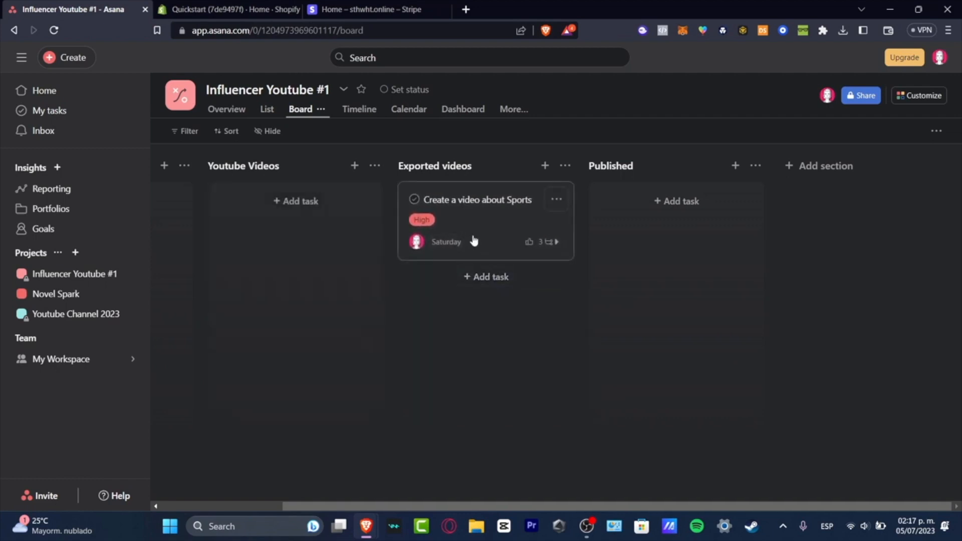
pyautogui.moveTo(476, 241); pyautogui.dragTo(650, 228)
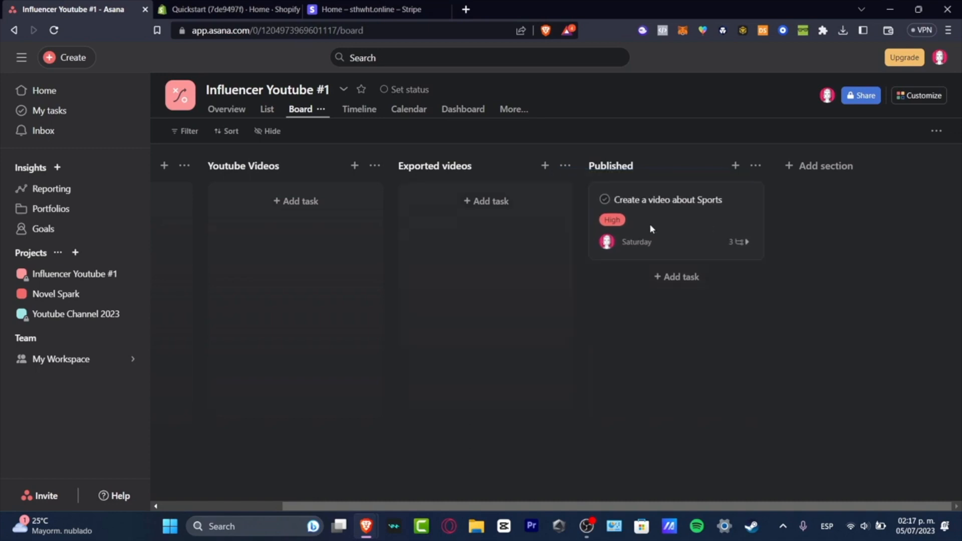
pyautogui.click(606, 201)
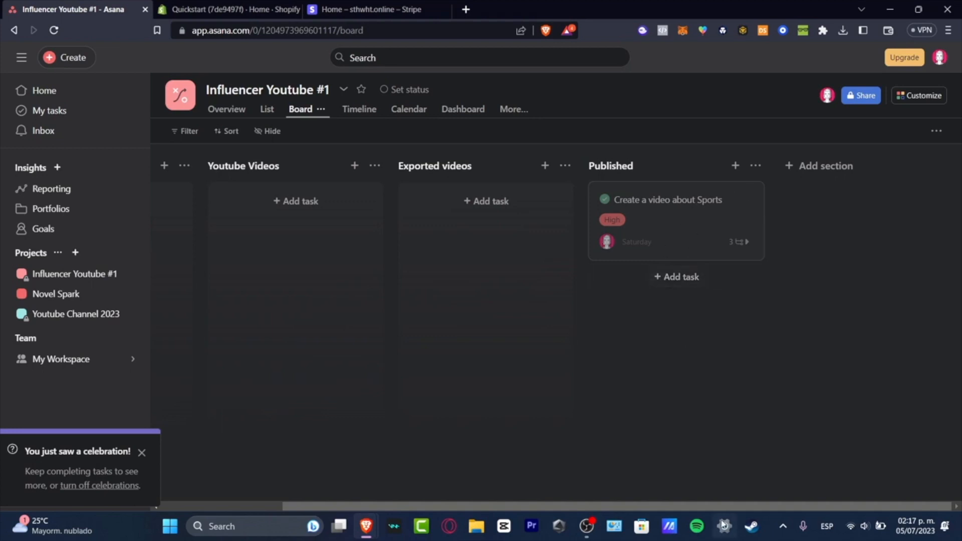
pyautogui.moveTo(732, 505); pyautogui.dragTo(597, 513)
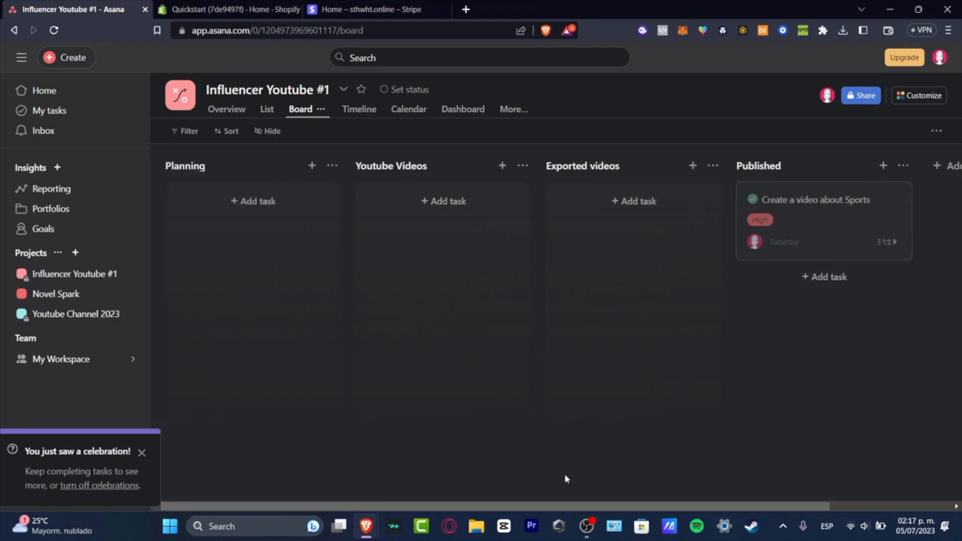
# Review the Influencer Youtube #1 project's Timeline, Calendar and Dashboard views
pyautogui.click(358, 109)
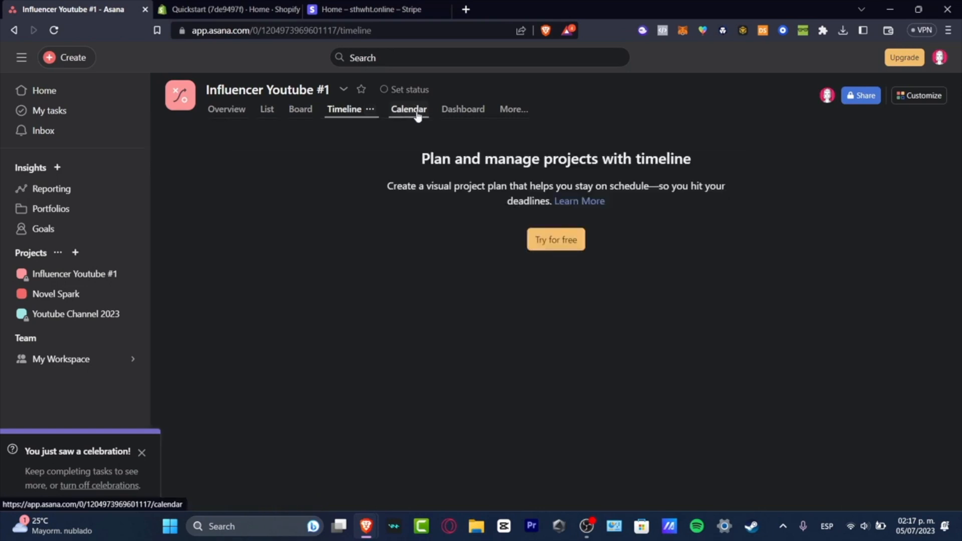
pyautogui.click(418, 112)
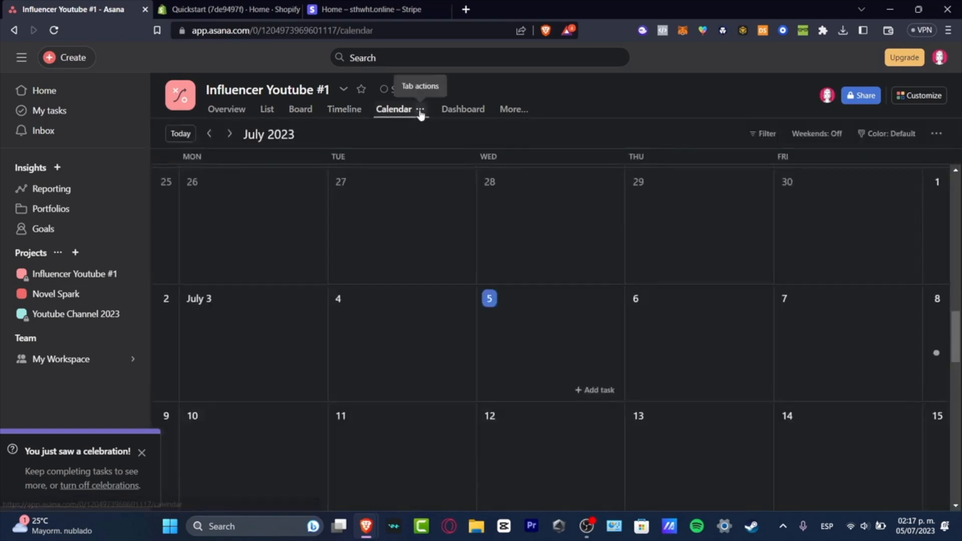
pyautogui.click(460, 114)
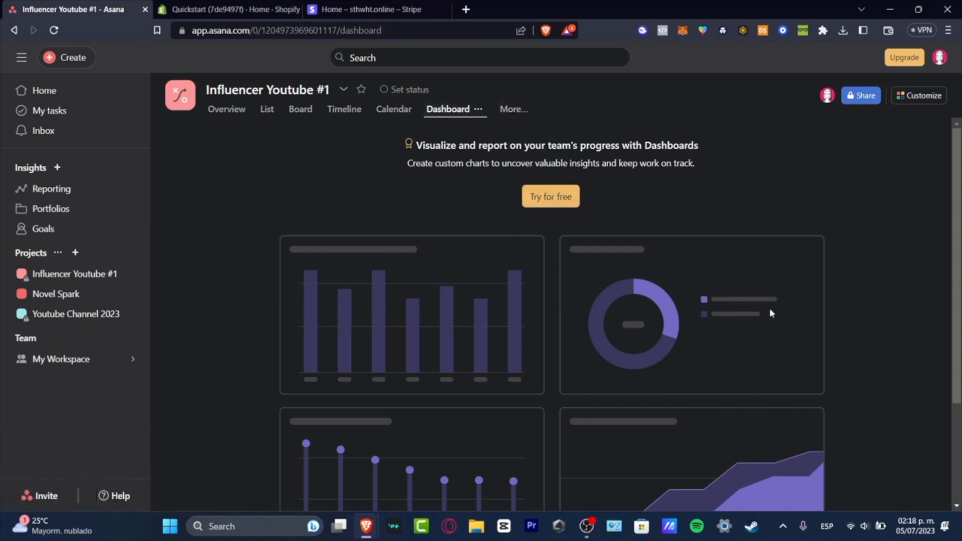
pyautogui.scroll(-3, 771, 310)
pyautogui.scroll(3, 764, 310)
# View the project's Workflow and Overview pages and return to its task list
pyautogui.click(516, 114)
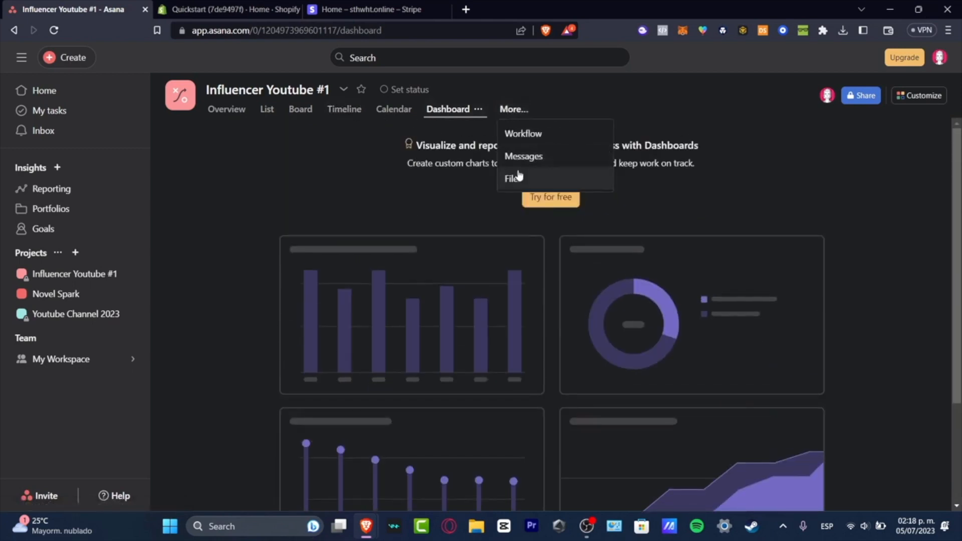
pyautogui.click(540, 133)
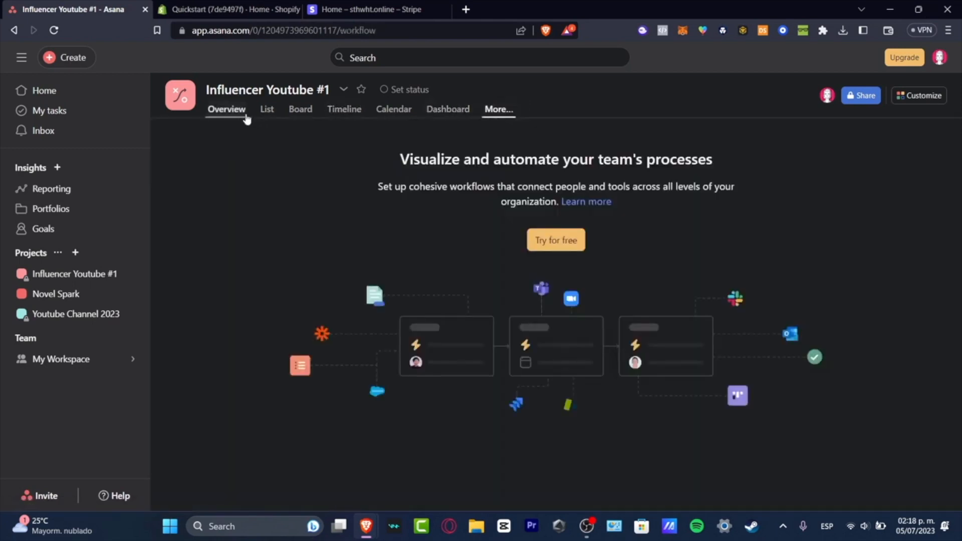
pyautogui.click(246, 115)
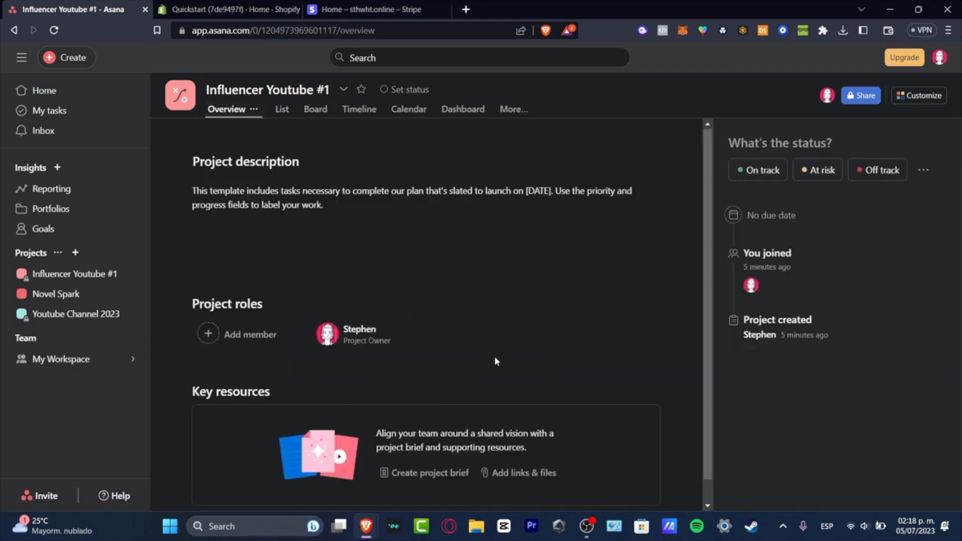
pyautogui.click(282, 109)
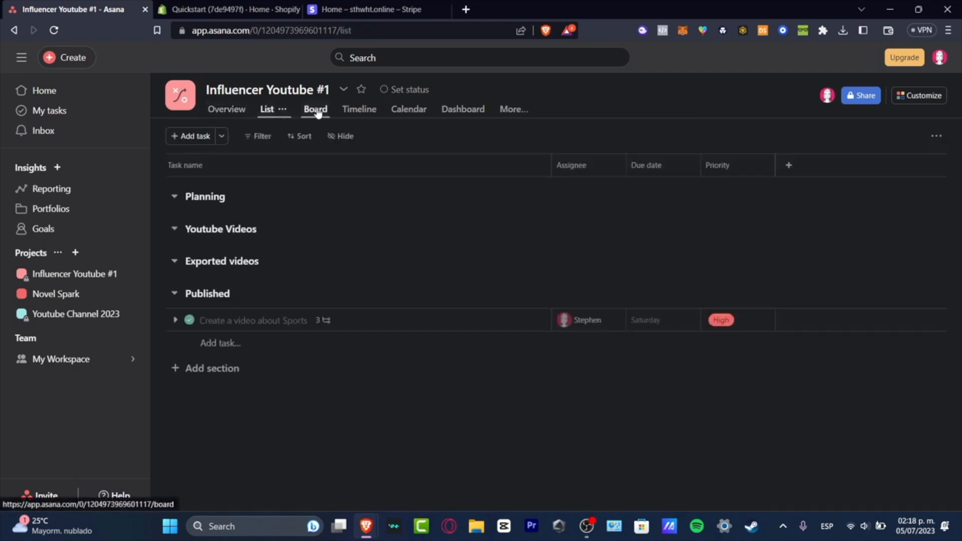
# Look through the workspace's Reporting, Portfolios and Goals pages
pyautogui.click(61, 193)
pyautogui.click(70, 207)
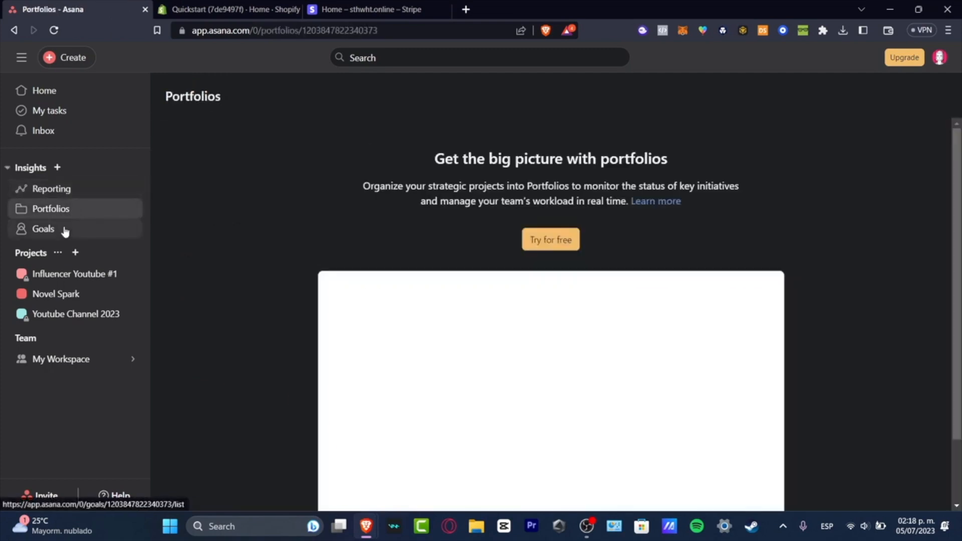
pyautogui.click(65, 230)
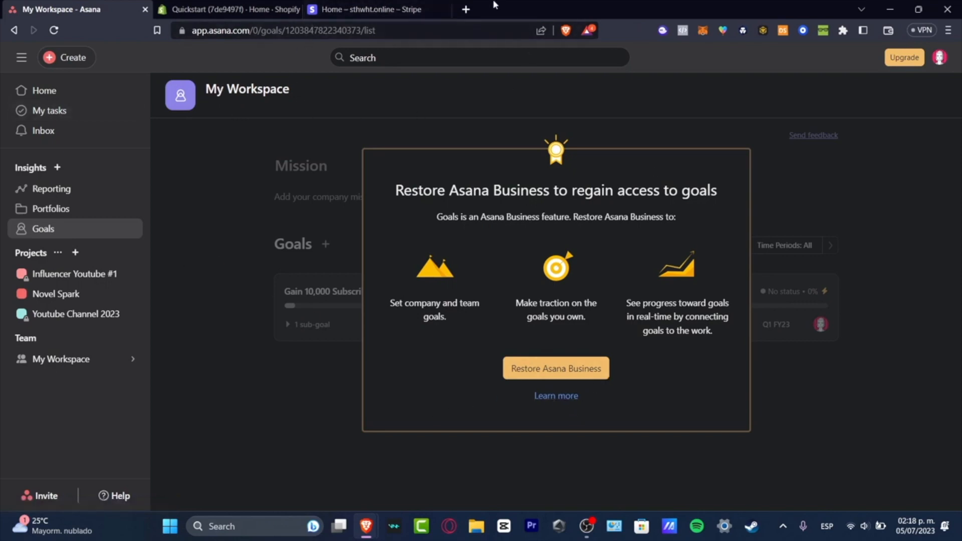
# Search the web for "monday" in a new browser tab and open the monday.com website
pyautogui.click(466, 9)
pyautogui.write('monday')
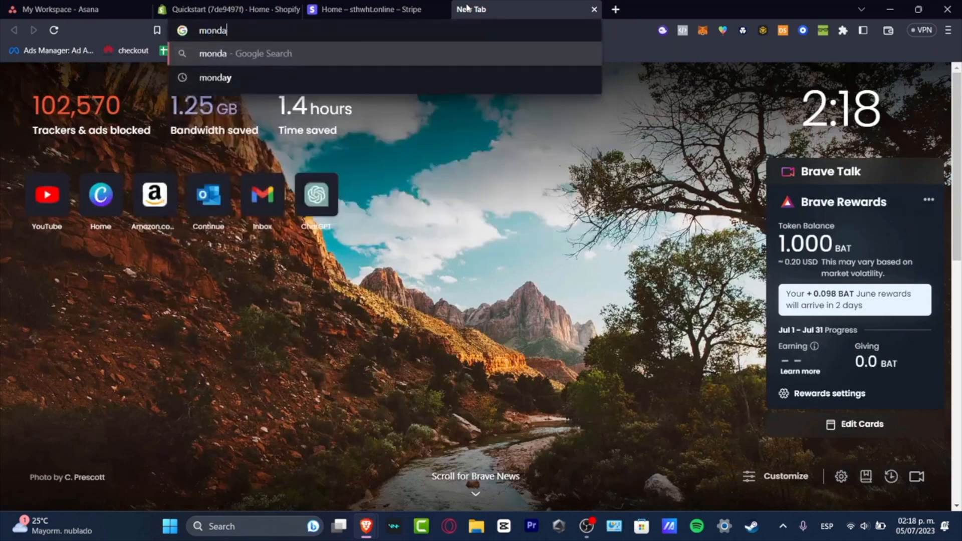
pyautogui.press('Return')
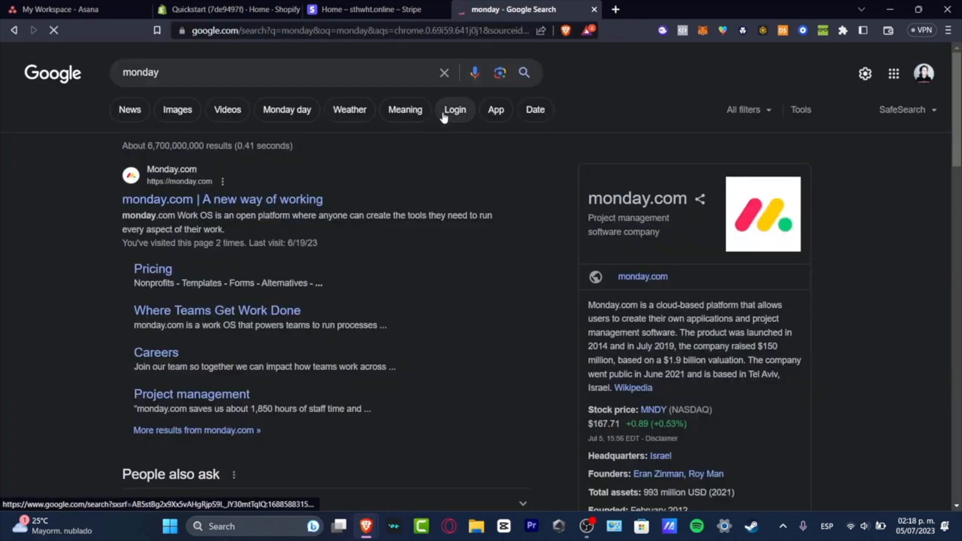
pyautogui.click(258, 203)
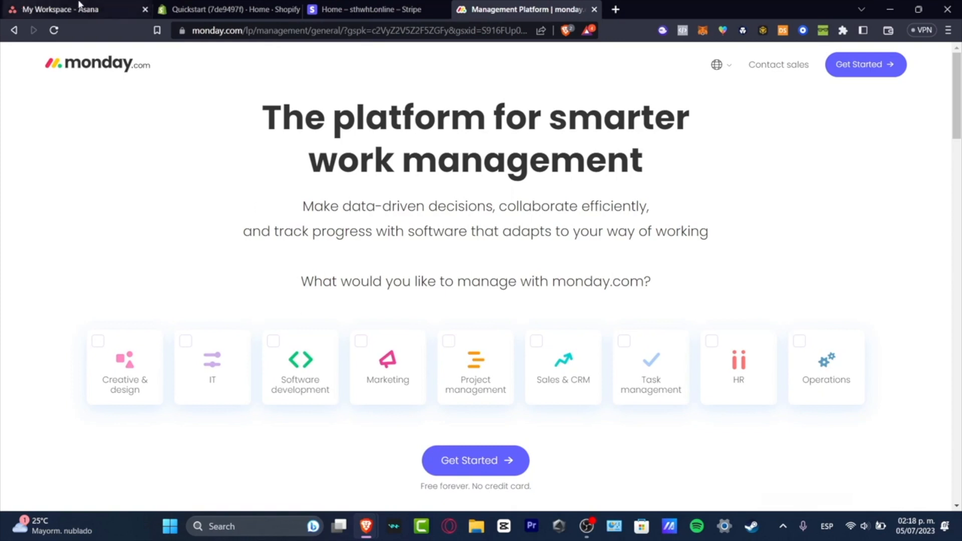
# Return to the Influencer Youtube #1 project in Asana, examine the Google Drive app among its customization options, and close them
pyautogui.click(96, 7)
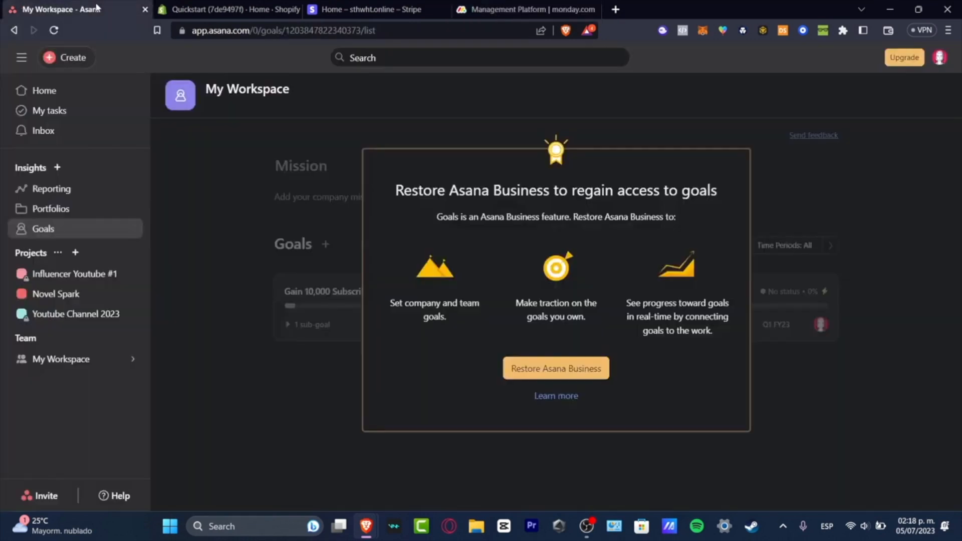
pyautogui.click(108, 274)
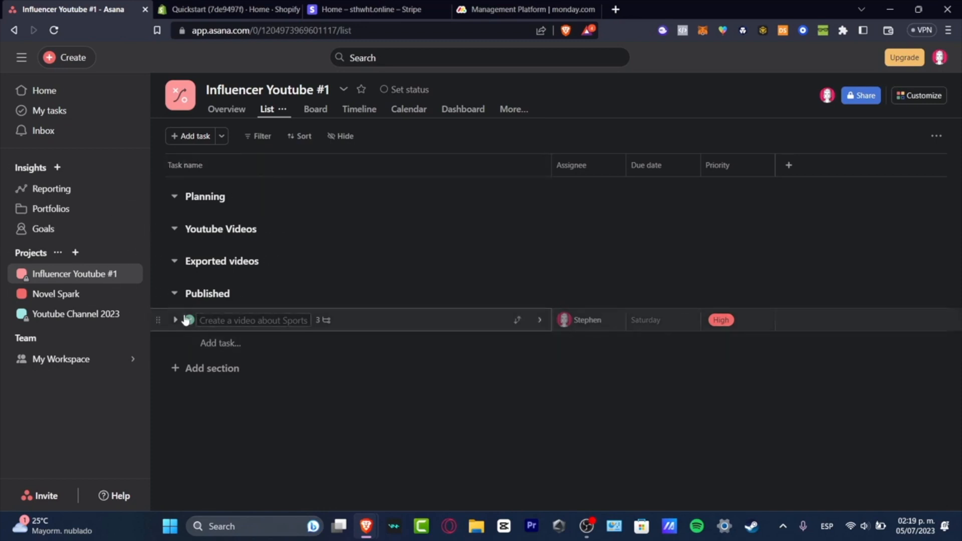
pyautogui.click(920, 100)
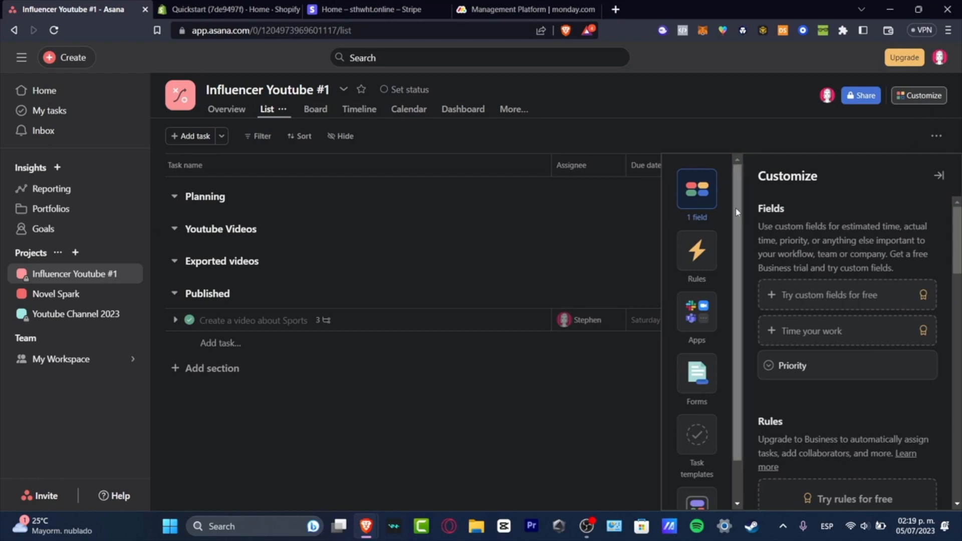
pyautogui.click(703, 315)
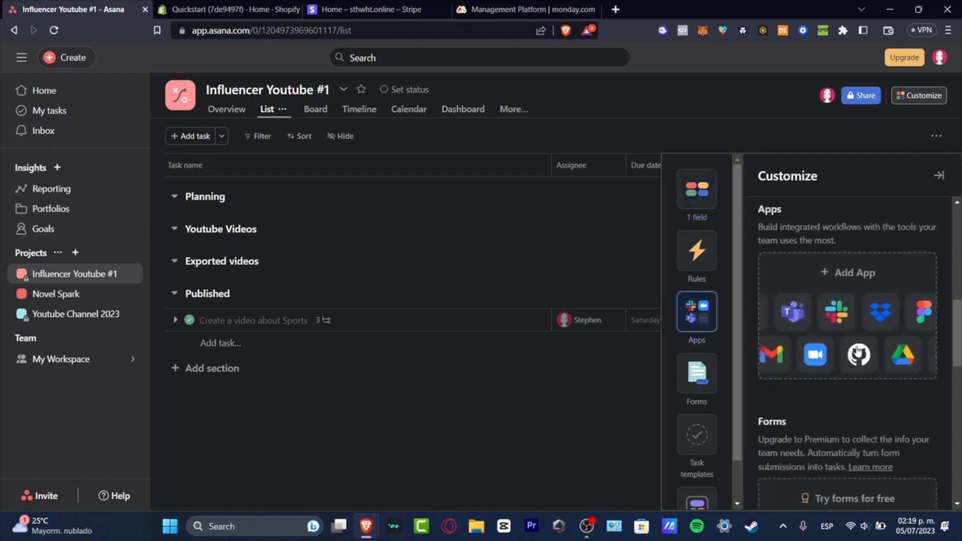
pyautogui.click(857, 353)
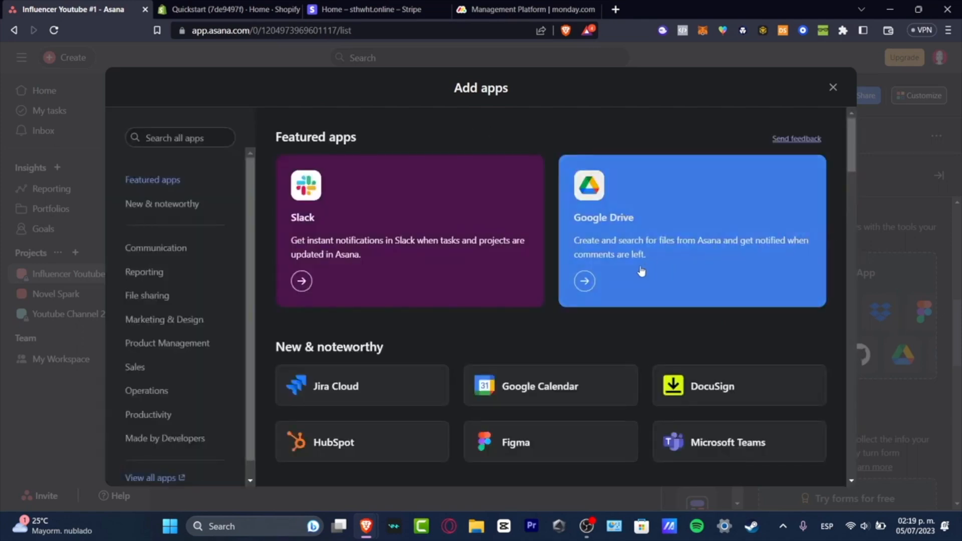
pyautogui.click(581, 292)
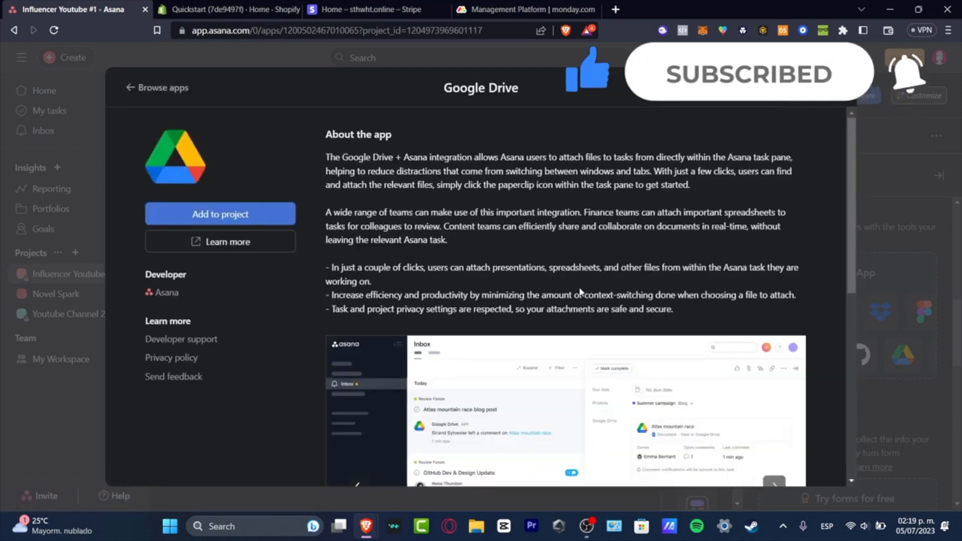
pyautogui.click(835, 87)
pyautogui.click(938, 175)
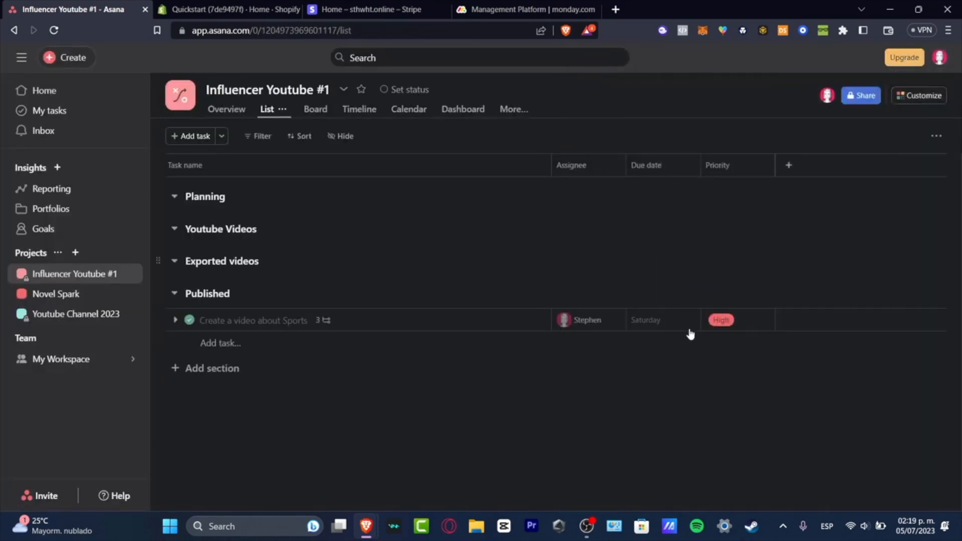